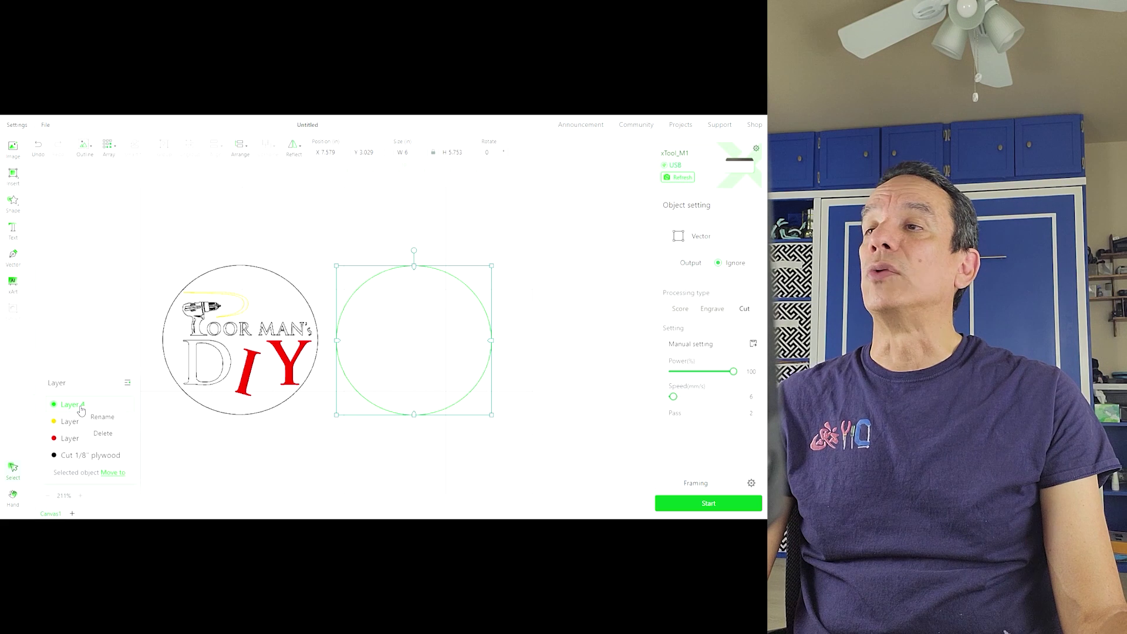
- Rename the green Layer 4 as Cut 1/4" plywood and reselect the green circle
left_click(103, 417)
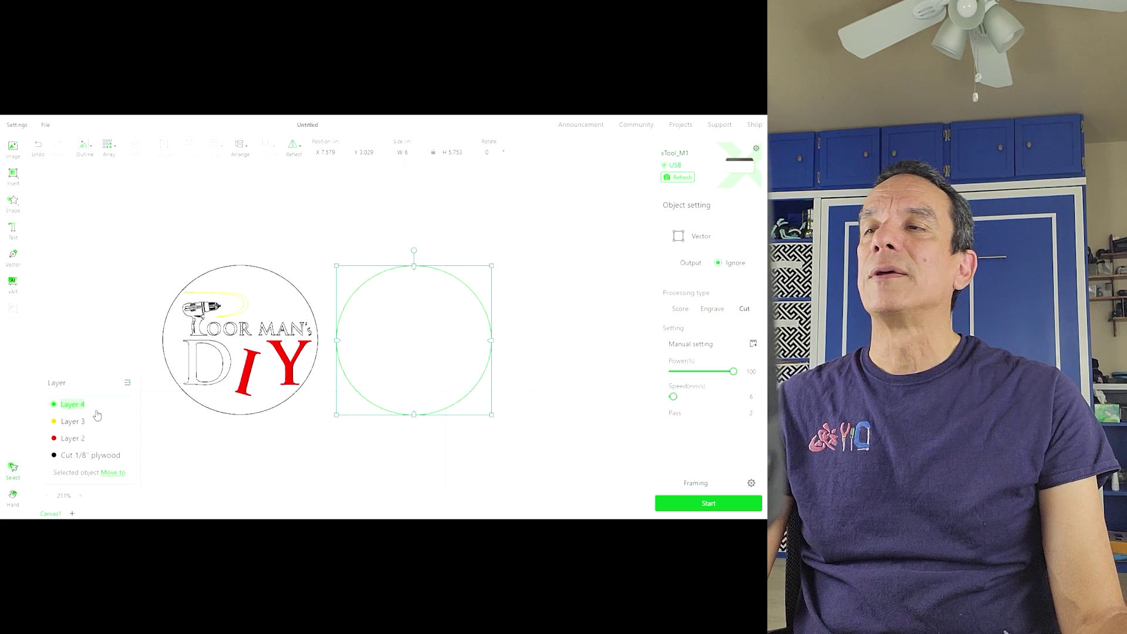
type("Cut")
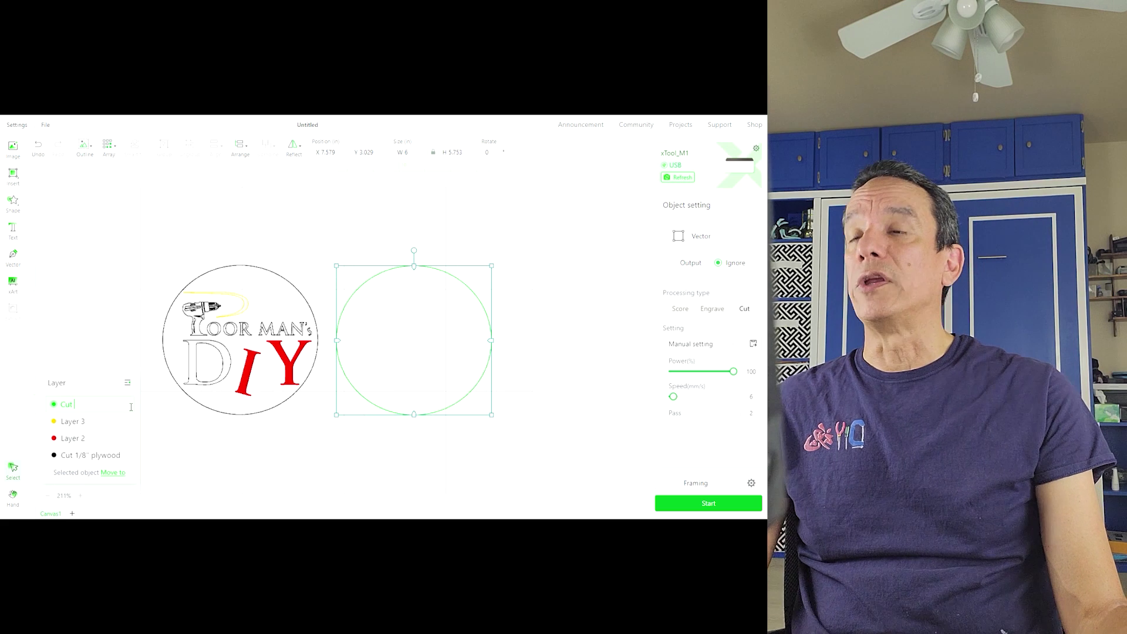
type(" 1/4")
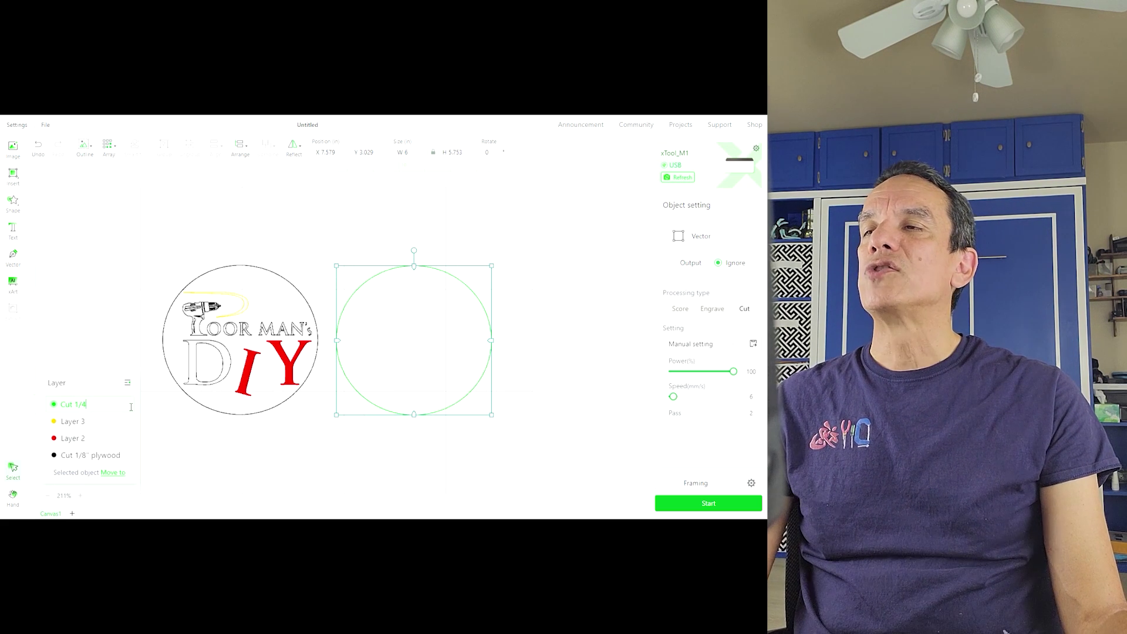
type("\"")
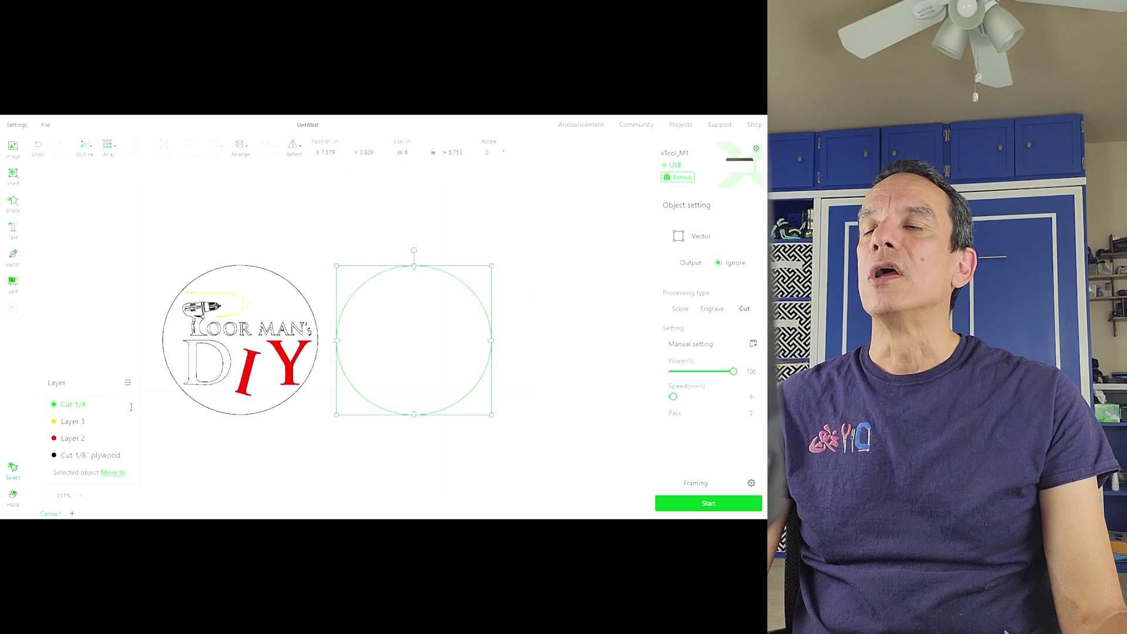
type("ywood")
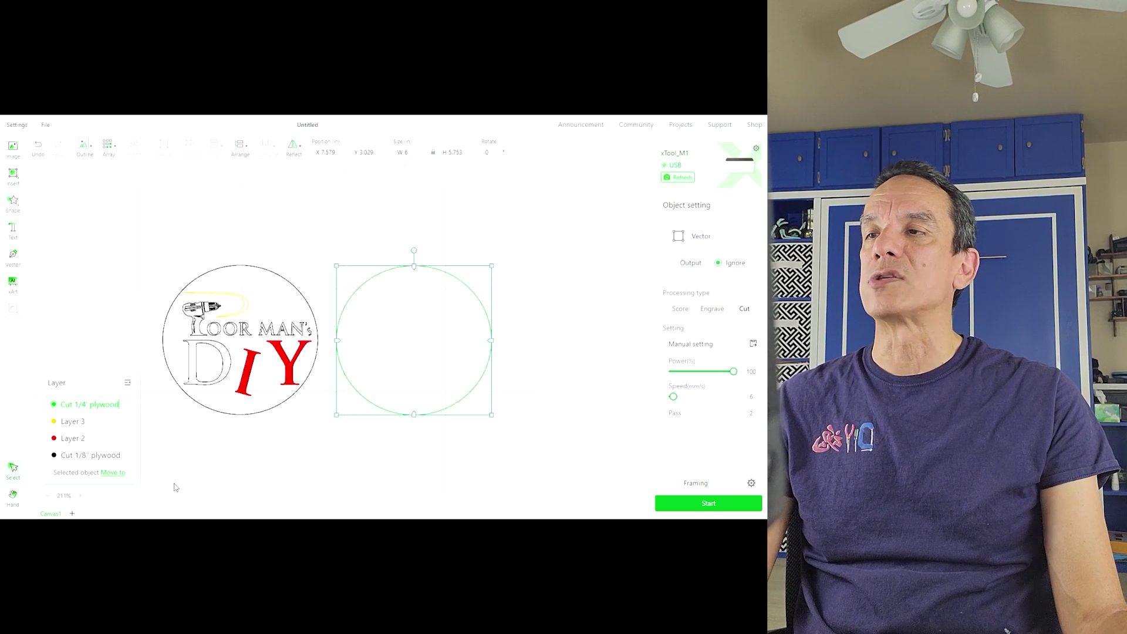
left_click(117, 340)
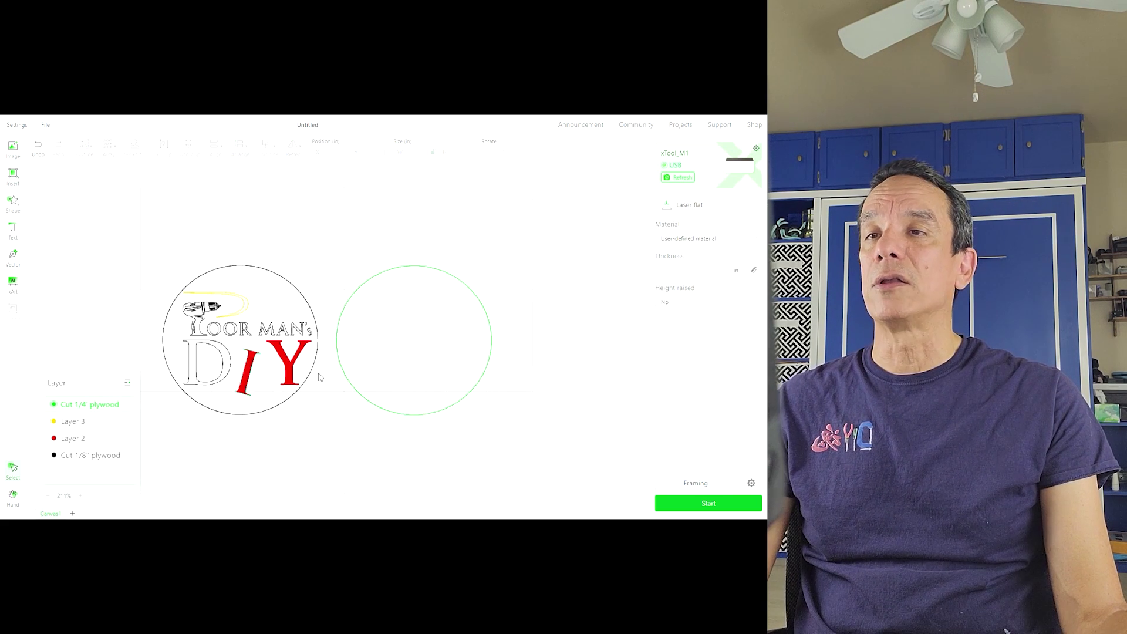
left_click(439, 411)
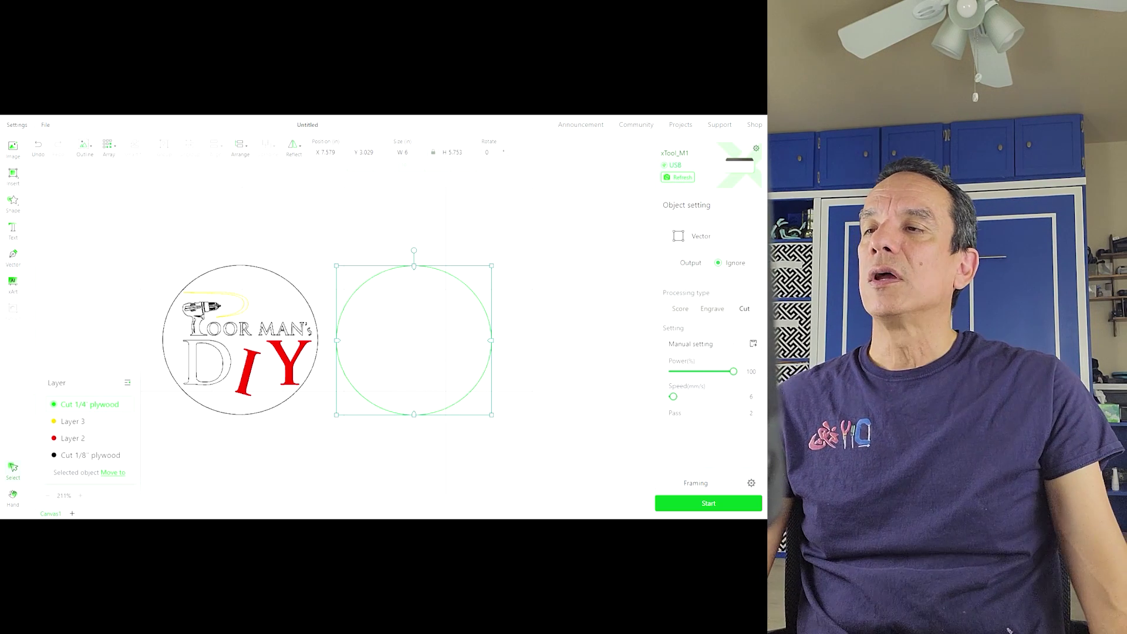
- Rename the red layer as Engrave and the yellow layer as Score
left_click(82, 440)
right_click(82, 440)
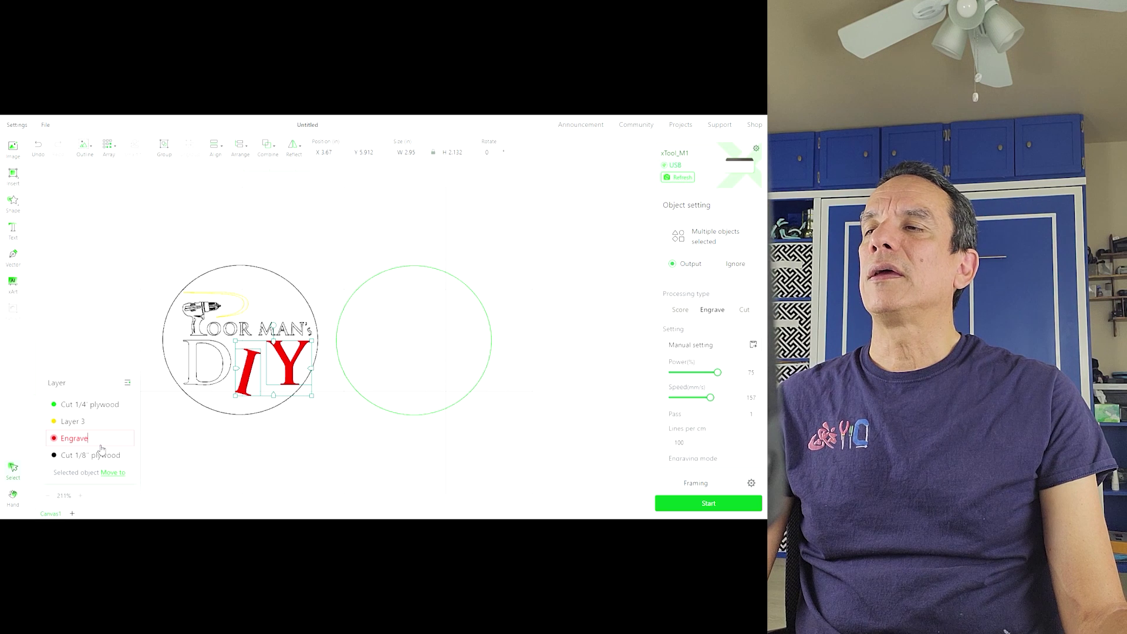
left_click(178, 464)
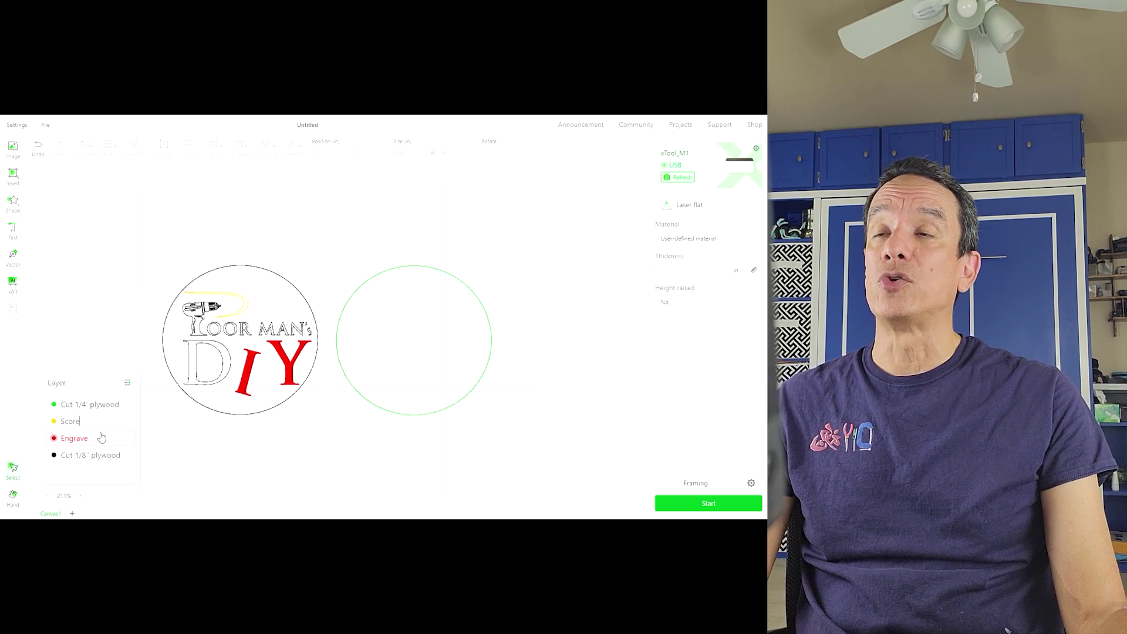
left_click(287, 482)
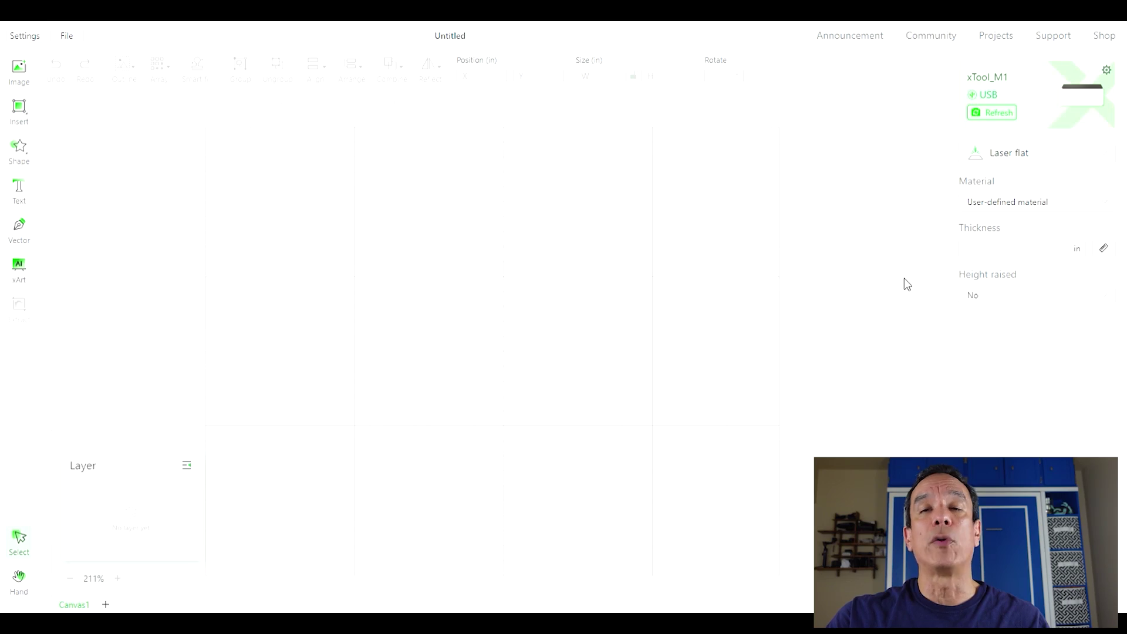
- Import the Poor Man's DIY logo image onto the canvas and outline it with a 0 in offset, including the inner outline
left_click_drag(903, 282, 434, 320)
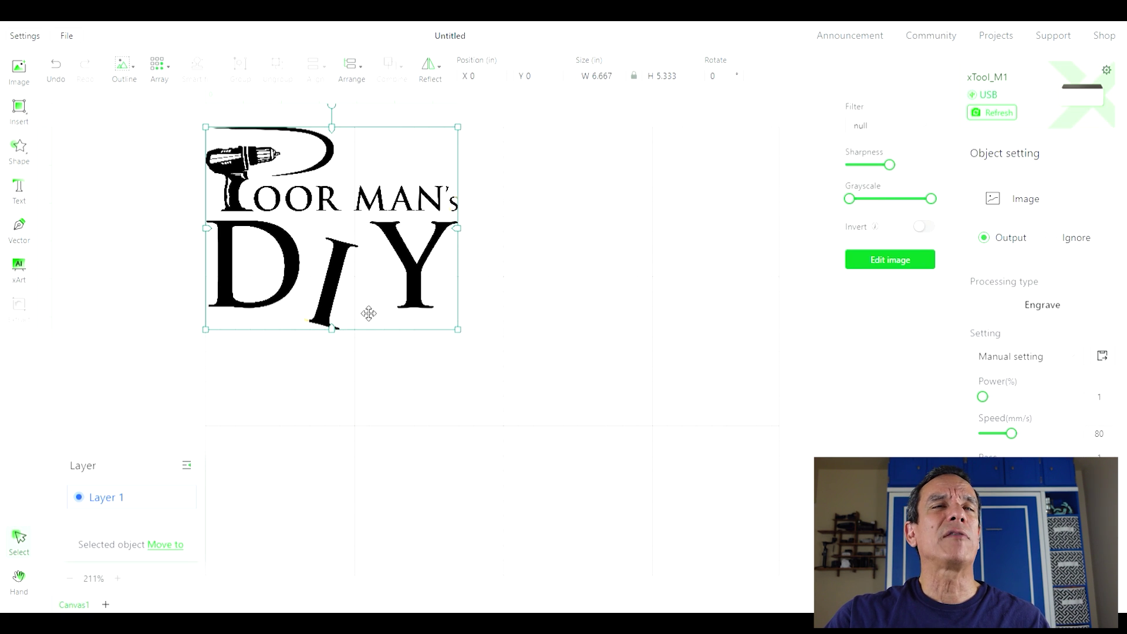
left_click(137, 81)
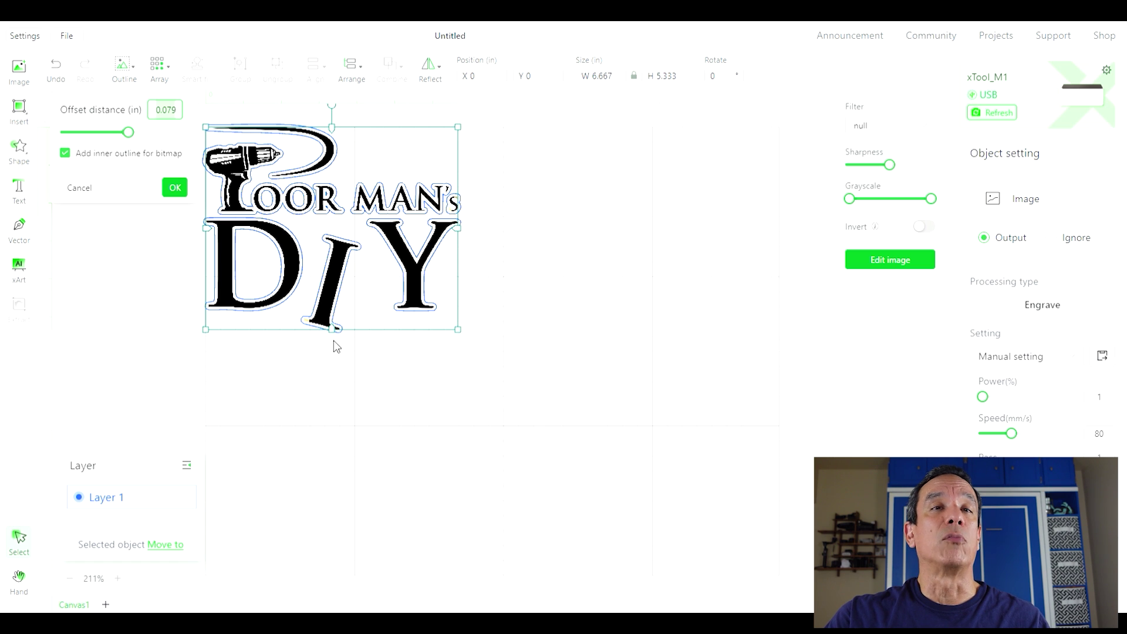
key("BackSpace")
key("BackSpace")
key("BackSpace")
key("BackSpace")
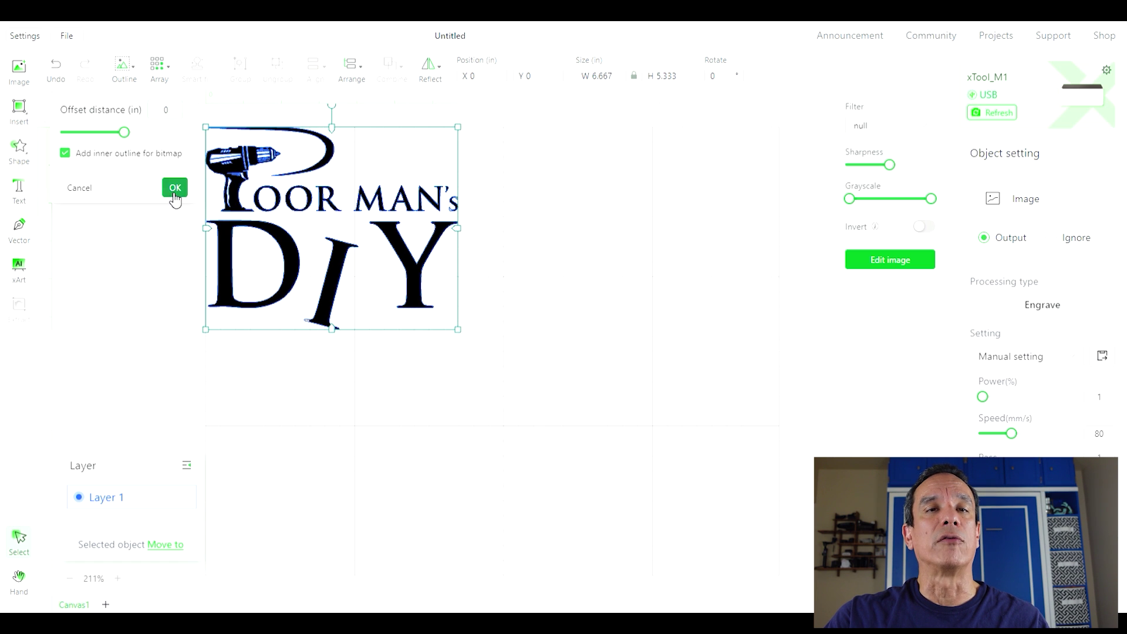
left_click(175, 188)
- Move the logo's vector outline clear of the bitmap and delete the original black image
left_click_drag(317, 186, 584, 197)
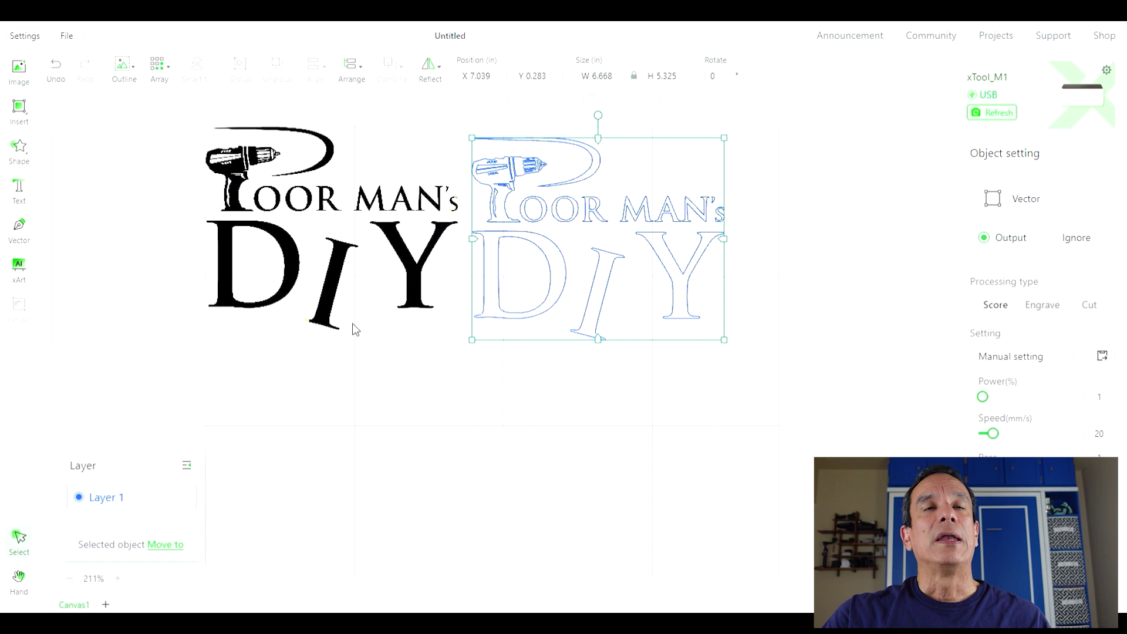
left_click(428, 270)
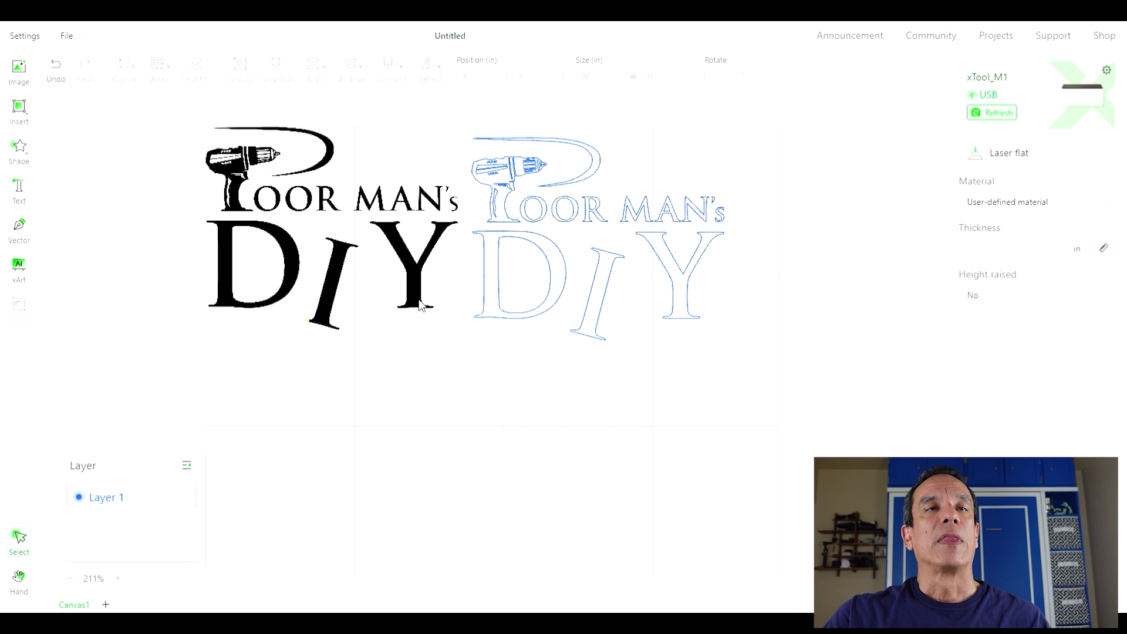
left_click(420, 304)
key("Delete")
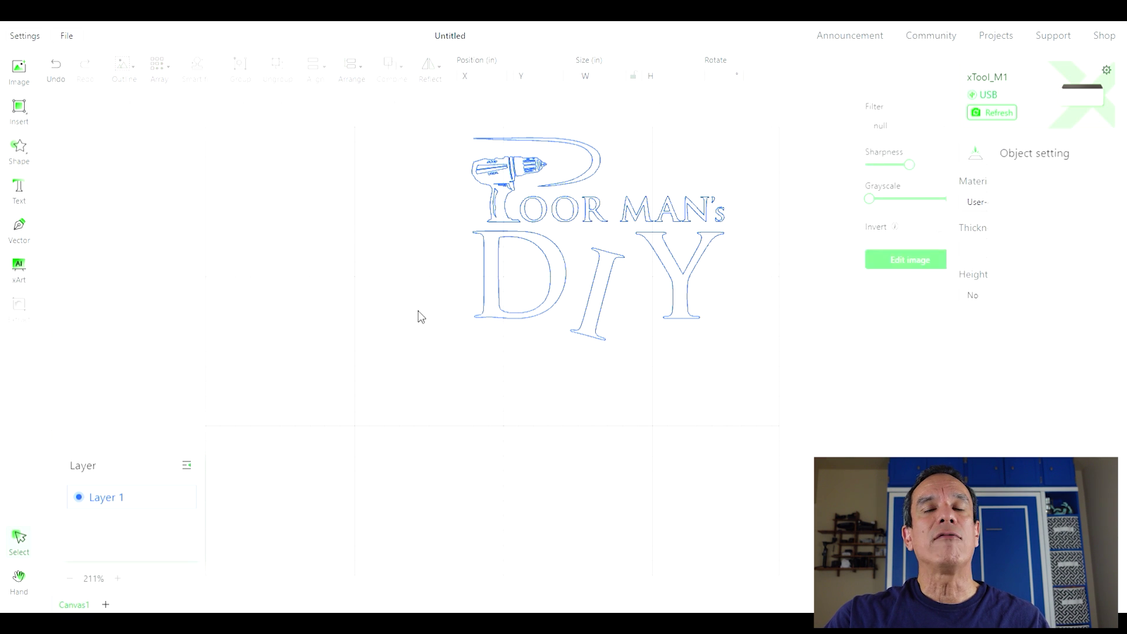
- Reposition the logo's vector outline at about X 1.397, Y 1.307 in and keep it selected
left_click(480, 301)
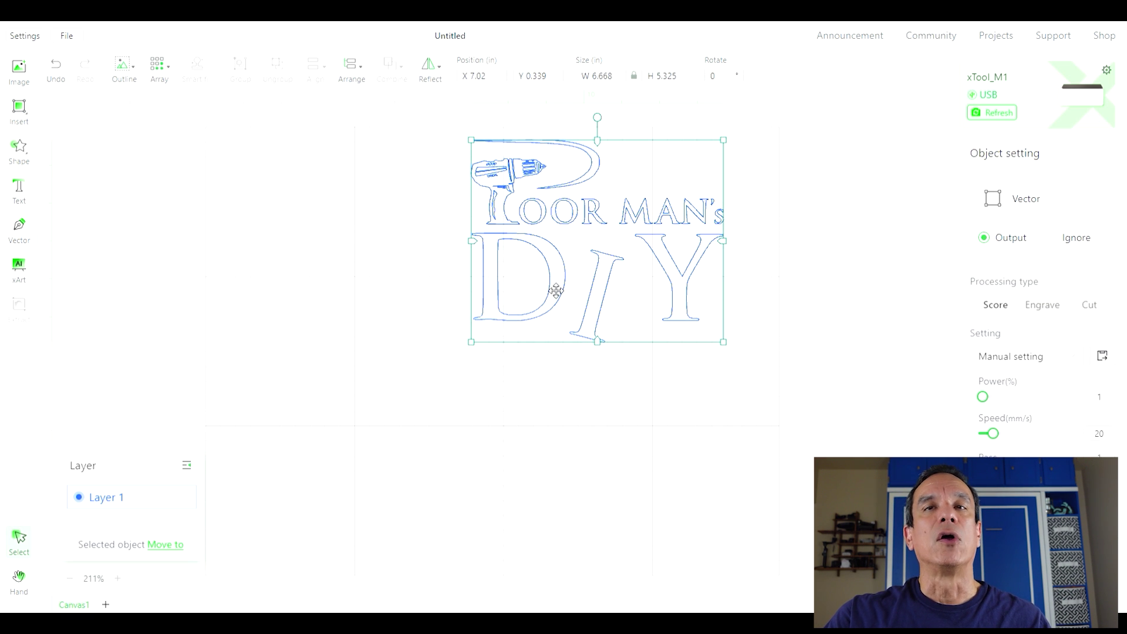
left_click_drag(556, 290, 343, 327)
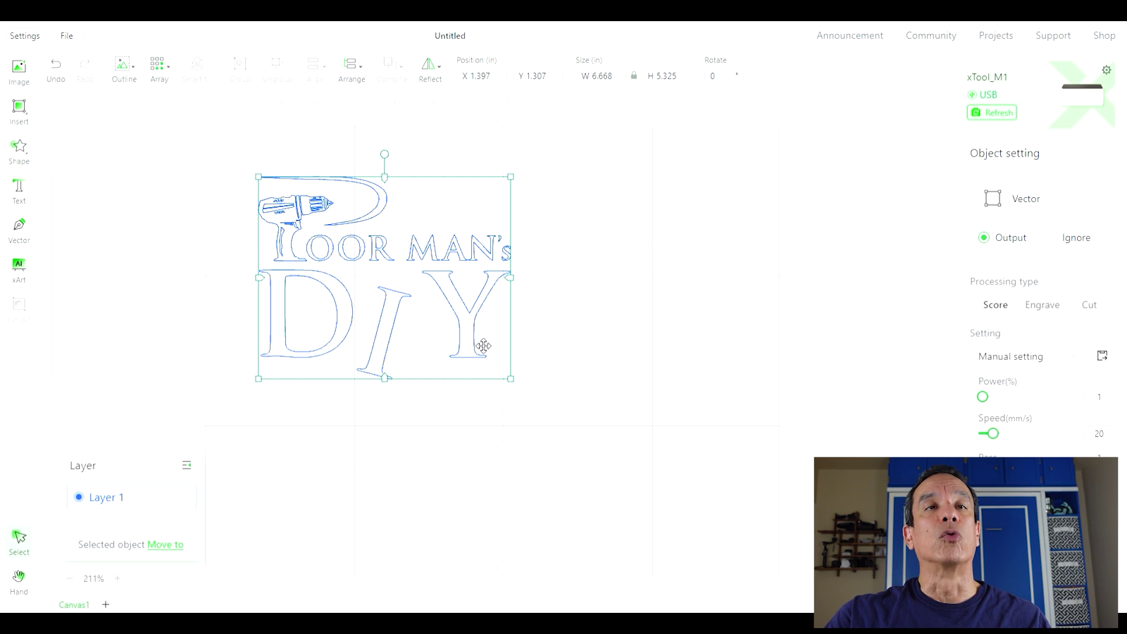
left_click(365, 478)
left_click(382, 342)
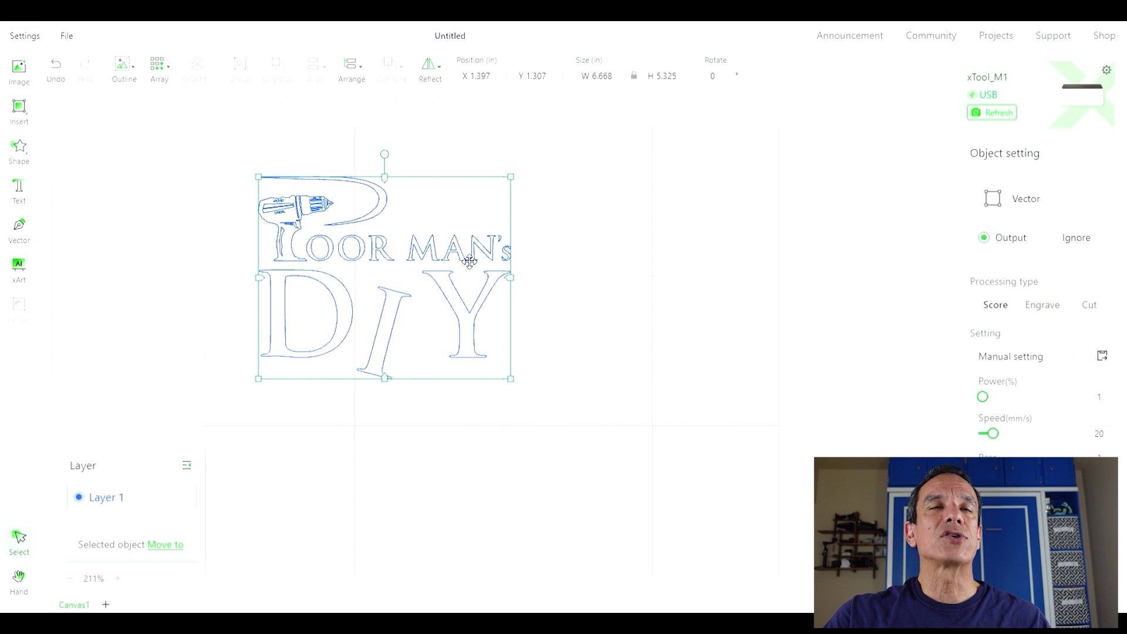
- Try the Engrave processing type on the logo vector and set it to Cut
left_click(1044, 305)
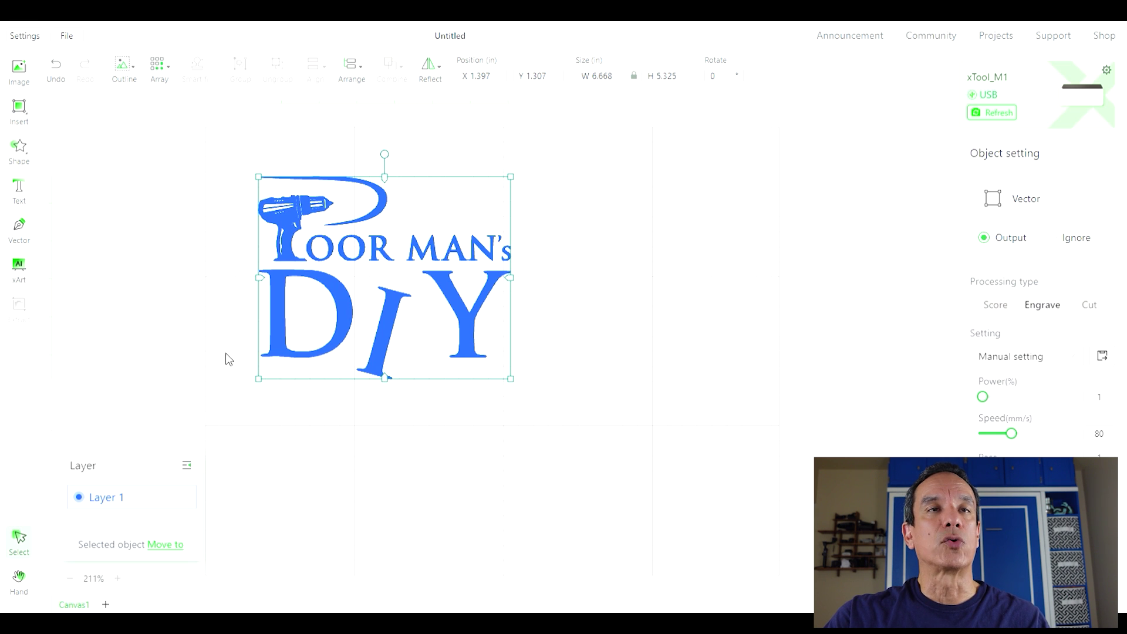
left_click(1094, 307)
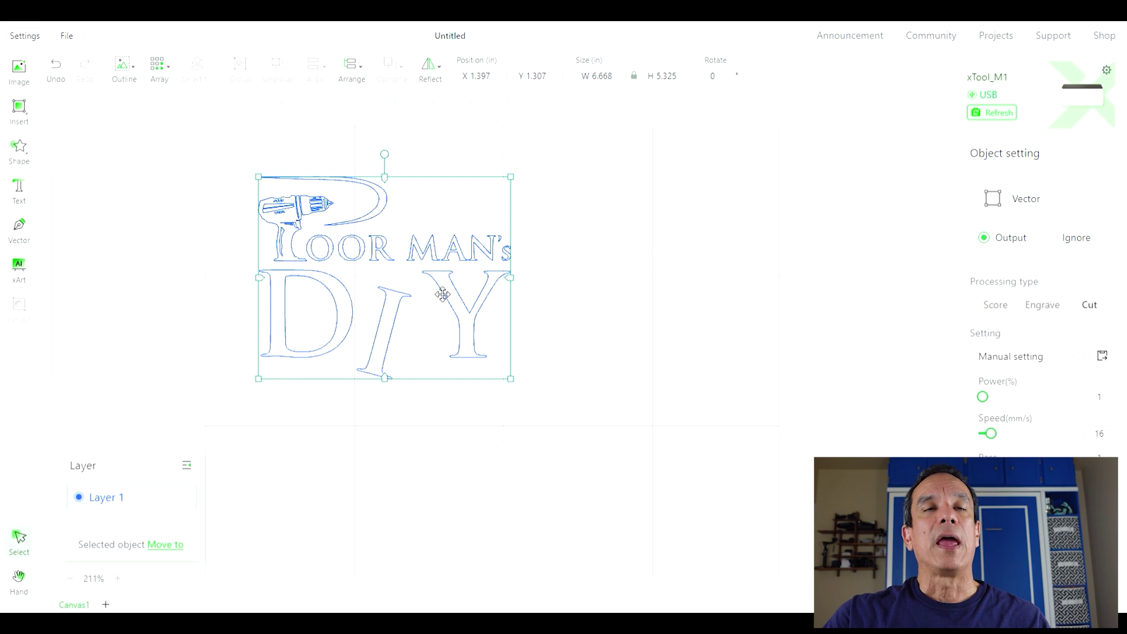
left_click(231, 370)
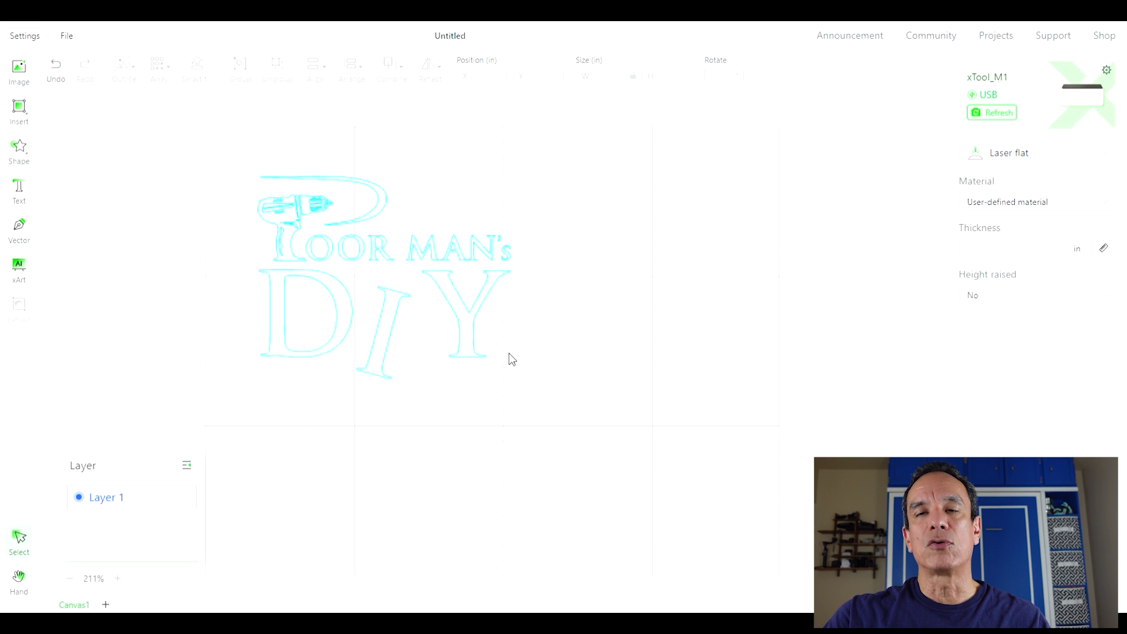
left_click(384, 347)
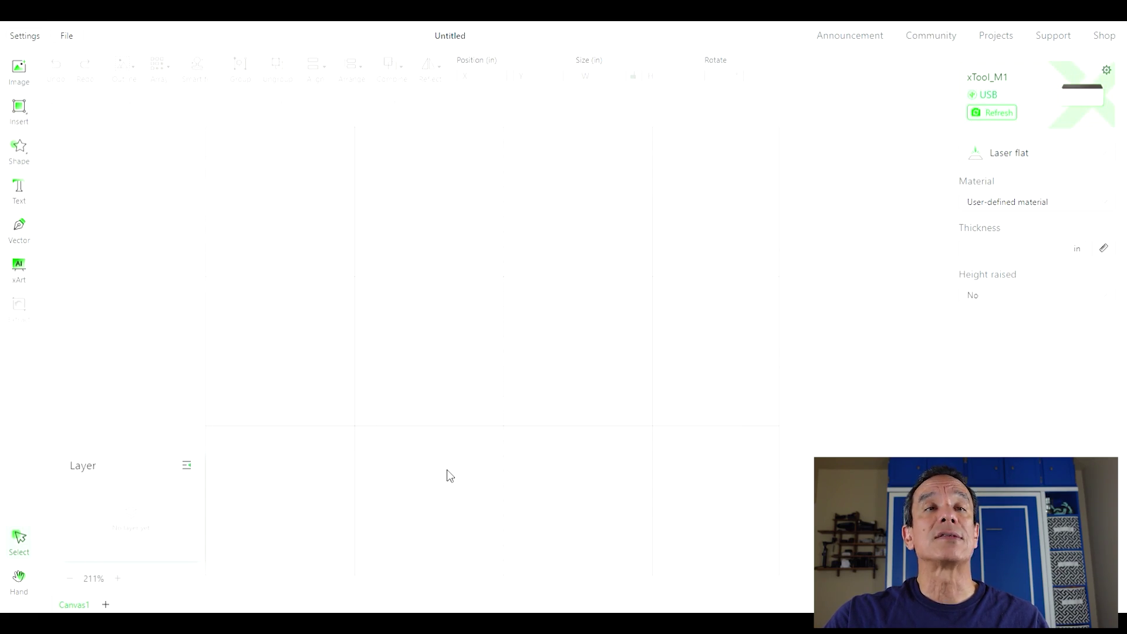
- Draw a circle about 4.6 in wide and 4.5 in high near the middle of the empty canvas
left_click(33, 103)
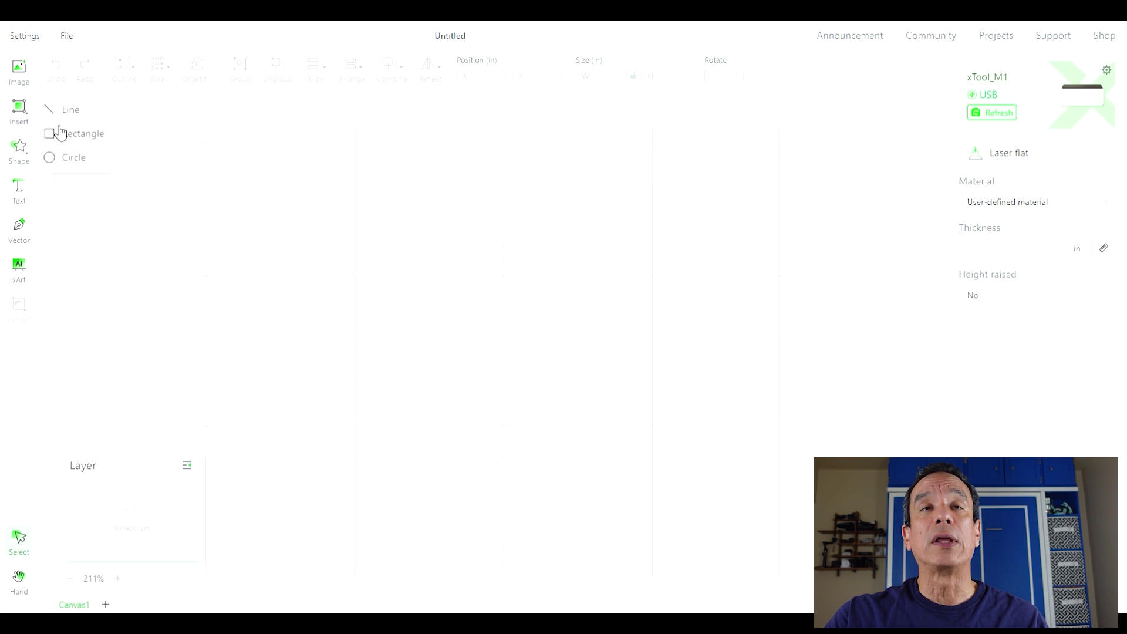
left_click(62, 158)
left_click_drag(310, 197, 495, 381)
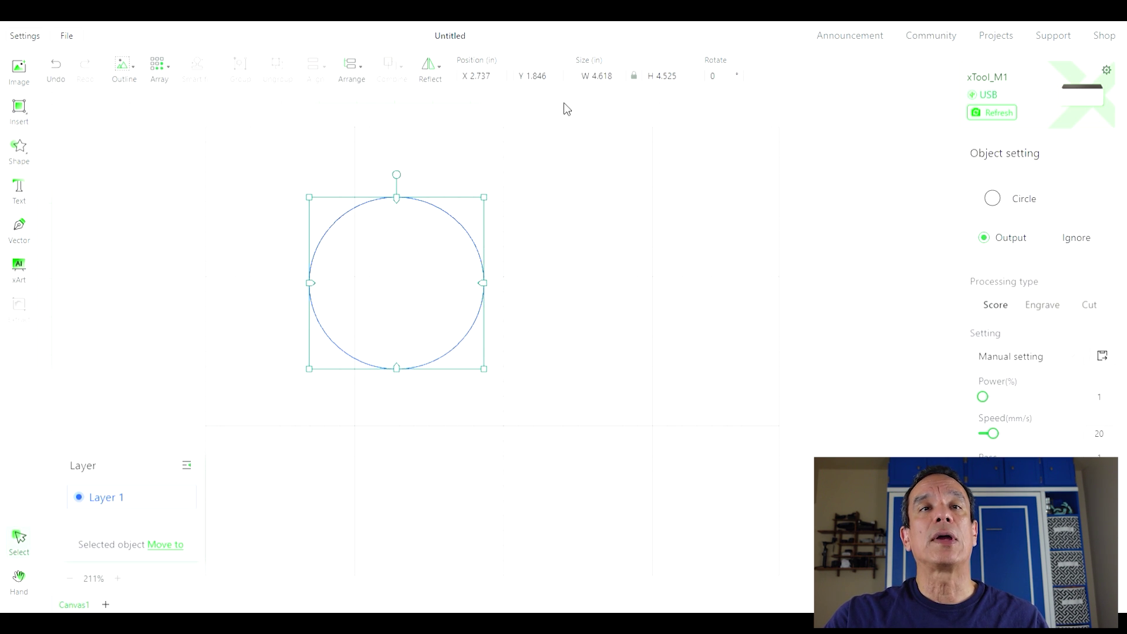
- Unlock the circle's aspect ratio and set both its width and height to 4 in
left_click(636, 76)
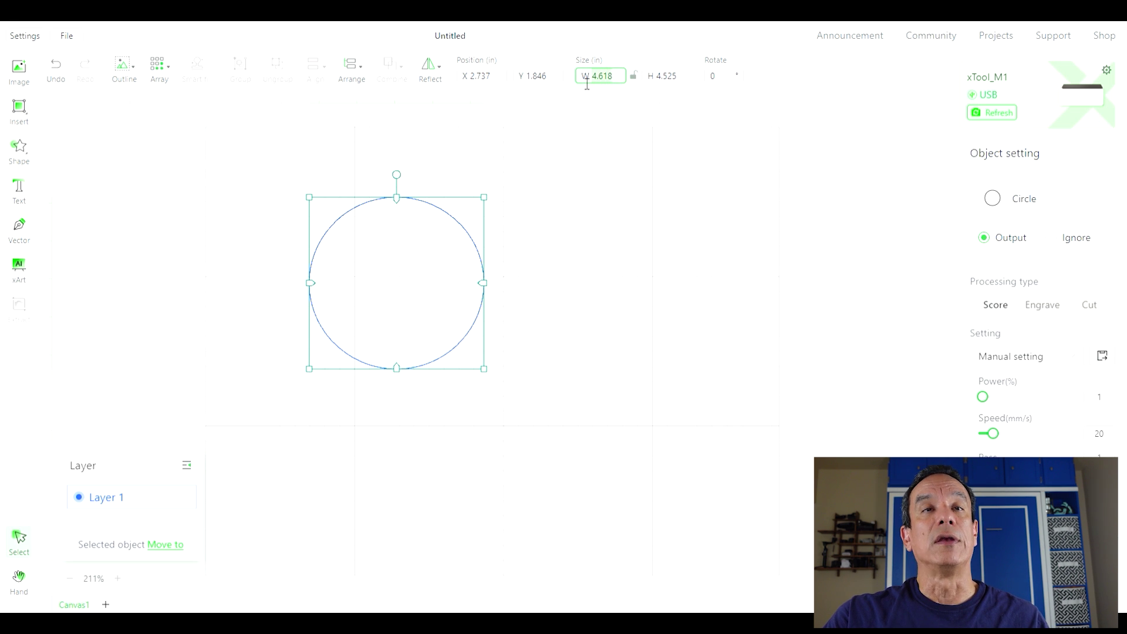
key("BackSpace")
key("BackSpace")
key("BackSpace")
key("BackSpace")
key("Tab")
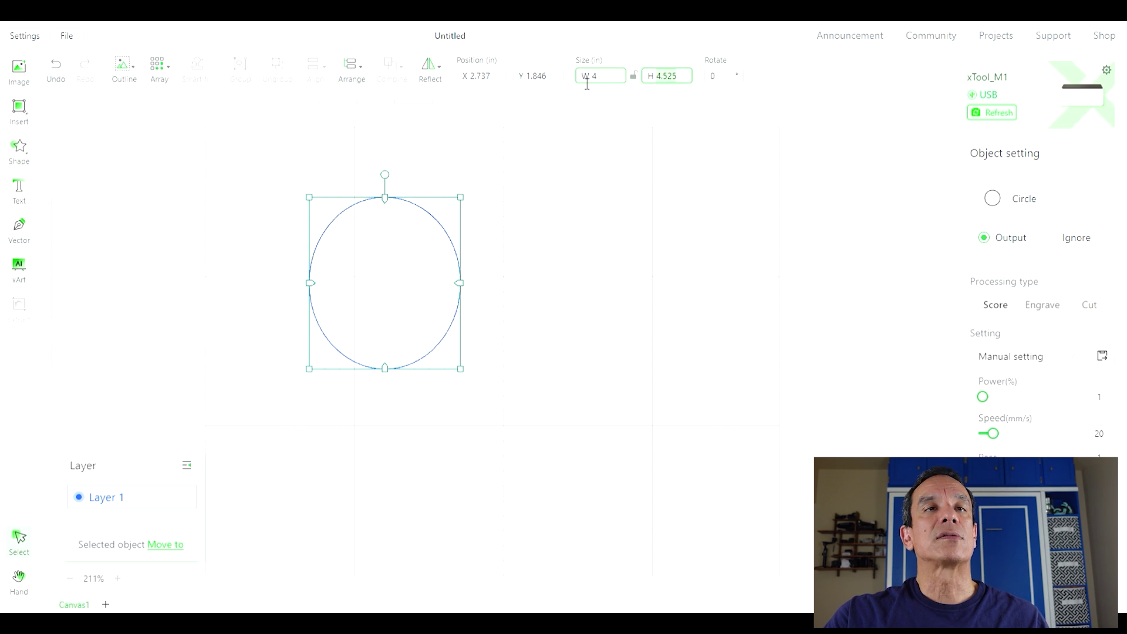
type("4")
key("Tab")
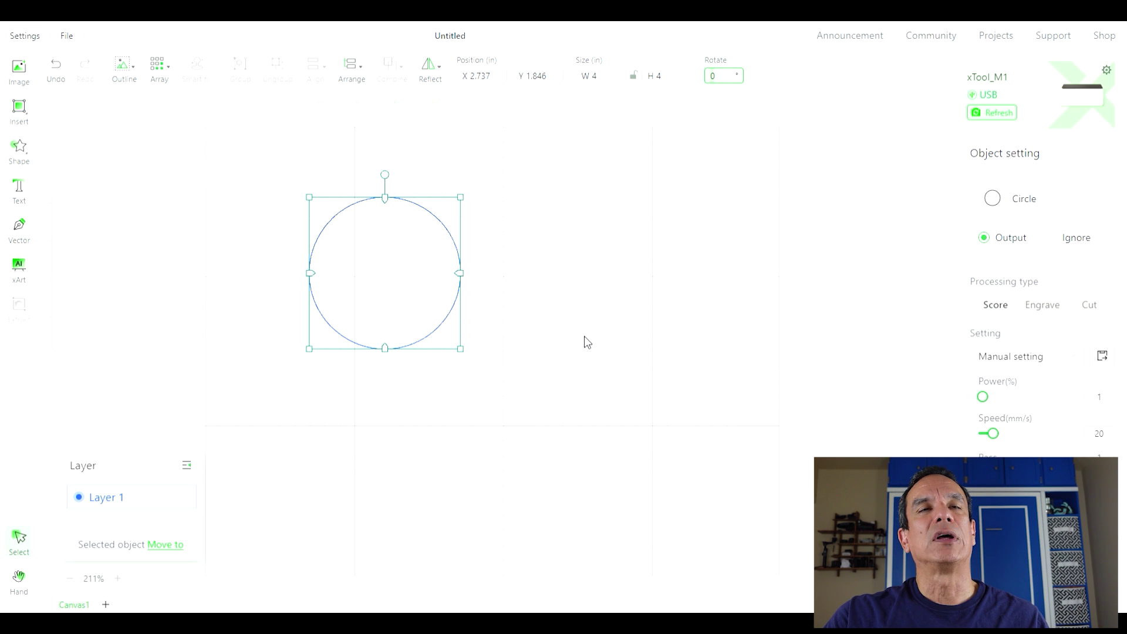
left_click(583, 336)
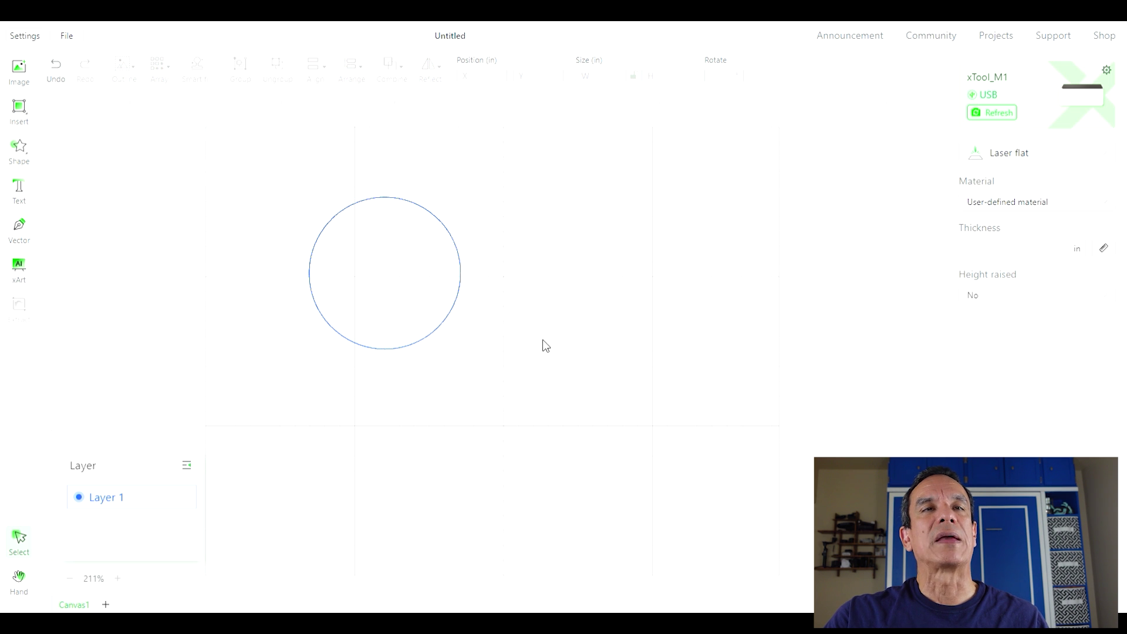
- Add a HELLO text object and place it inside the circle at about X 3.241, Y 3.844 in
left_click(27, 187)
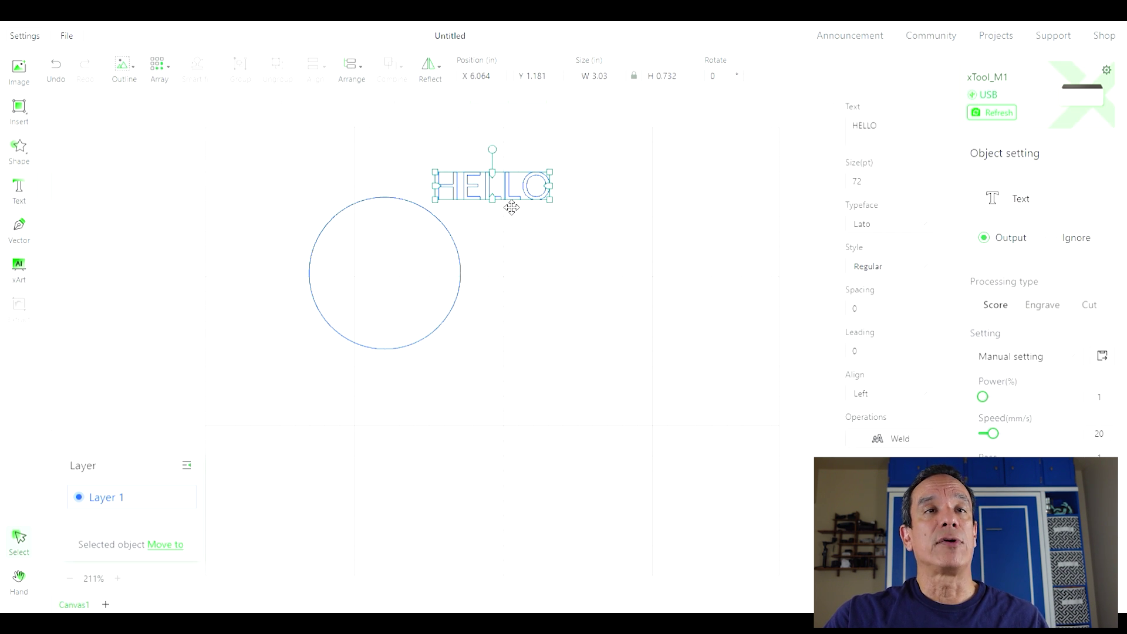
left_click_drag(532, 189, 422, 286)
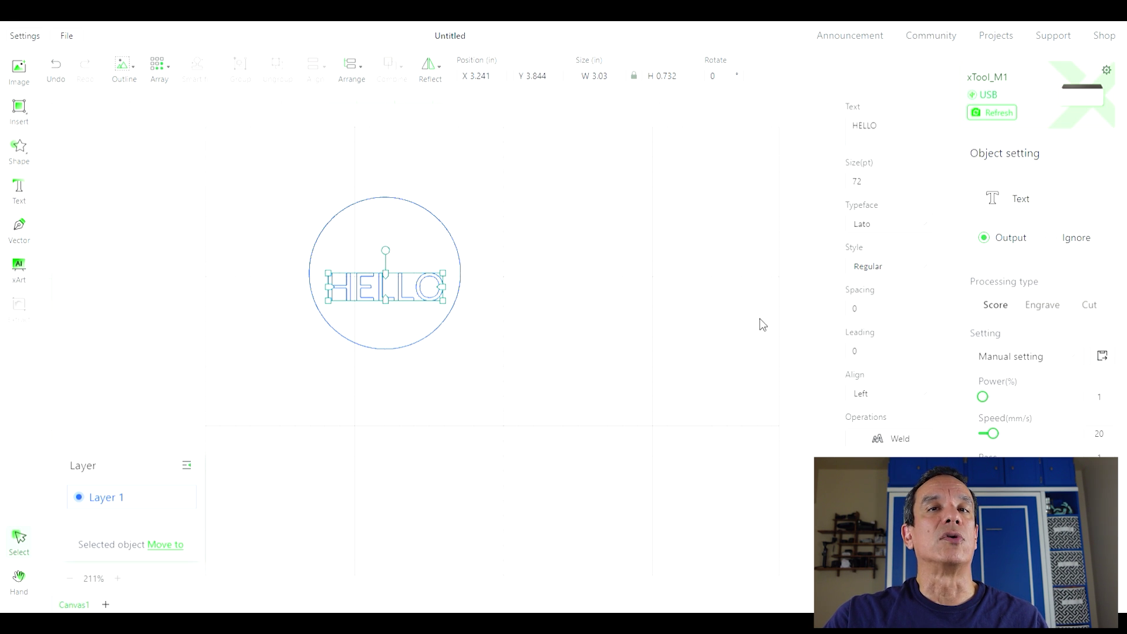
- Change the typeface of the HELLO text inside the circle to Lobster
left_click(901, 183)
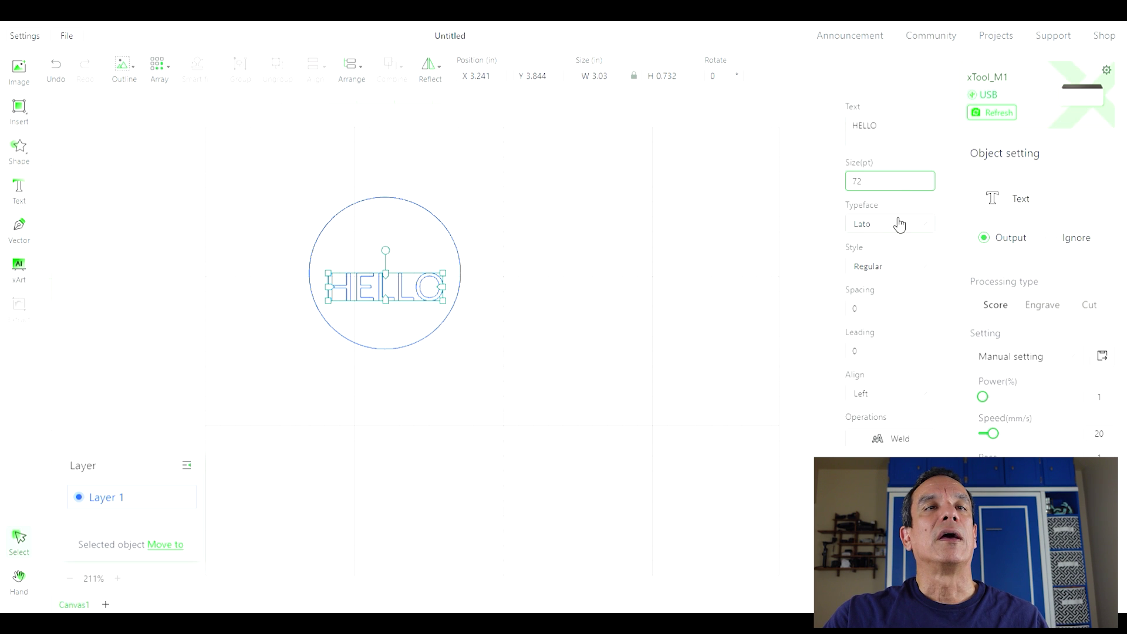
left_click(926, 230)
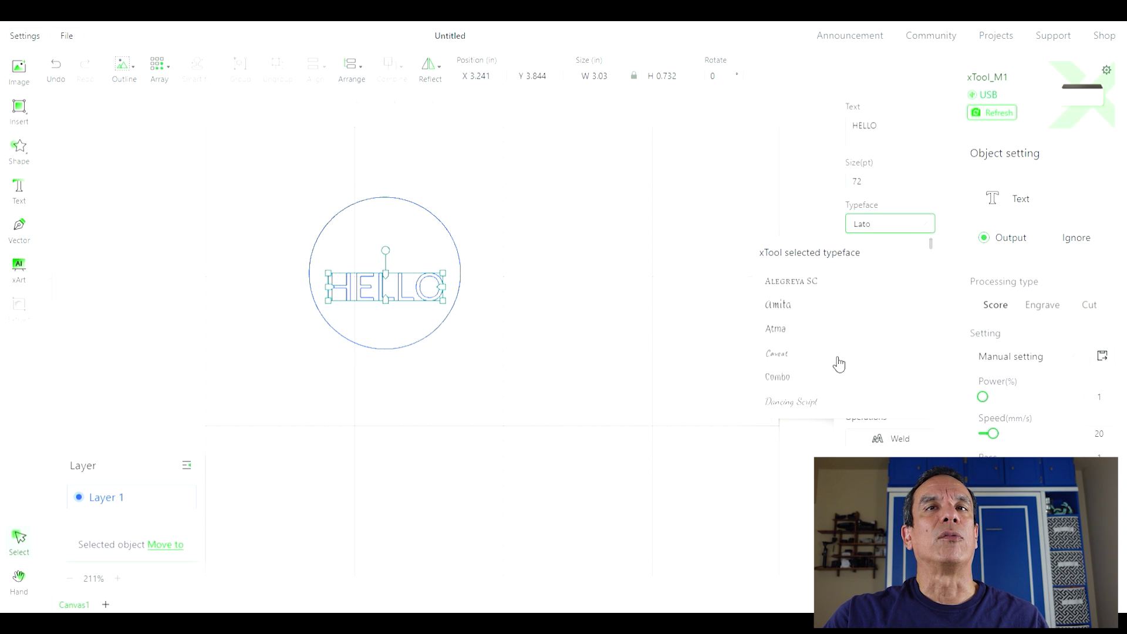
scroll(840, 400, "down", 2)
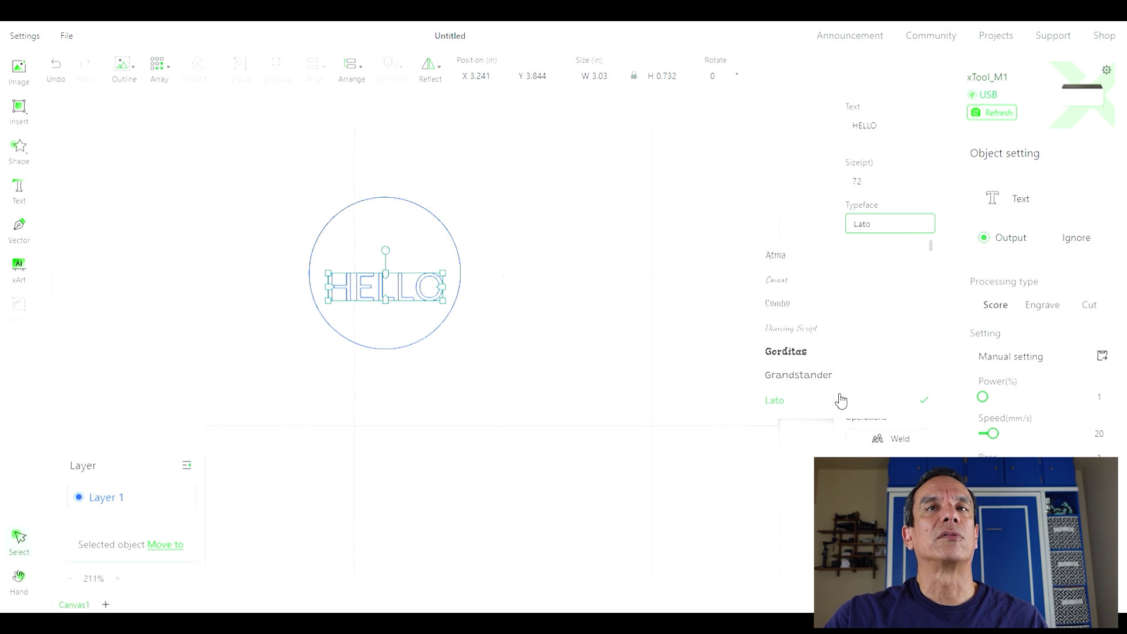
scroll(841, 400, "down", 2)
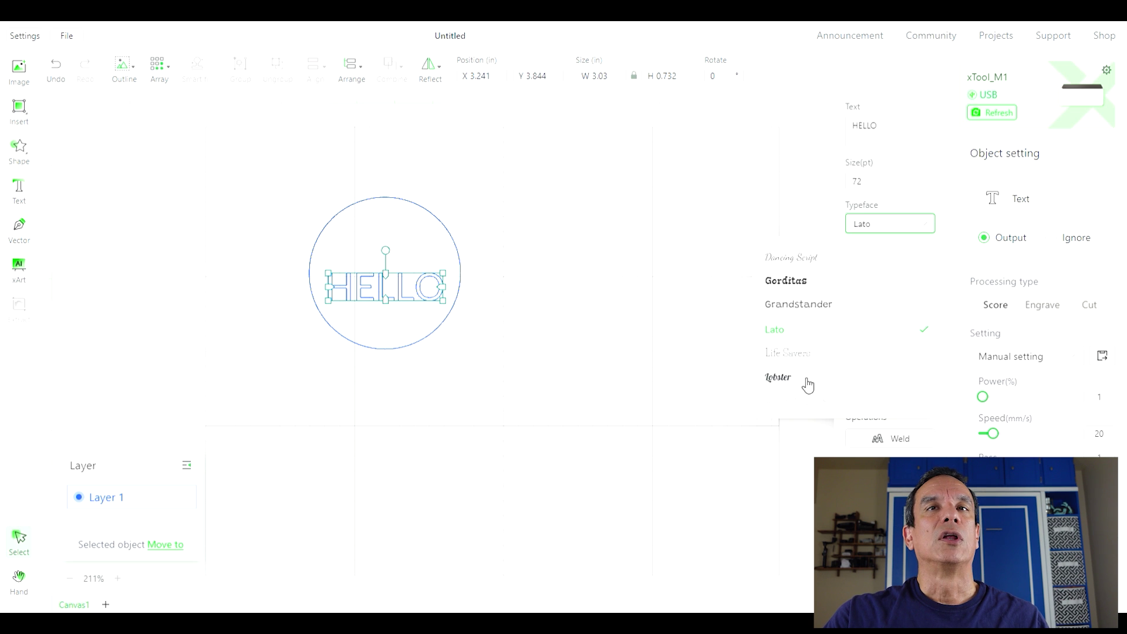
left_click(778, 377)
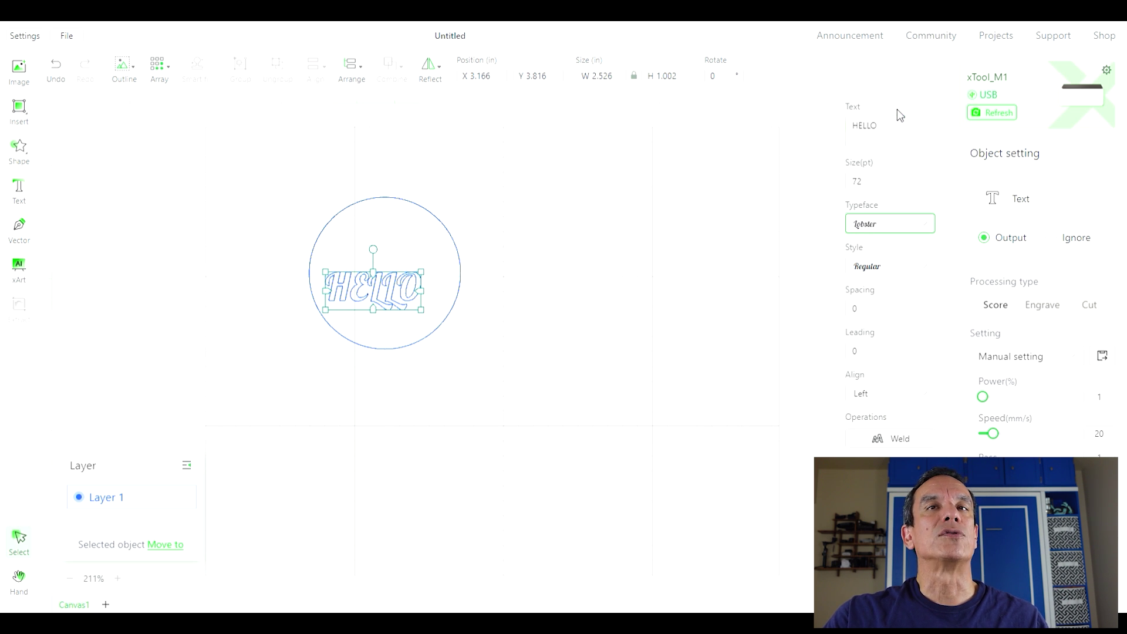
- Replace the HELLO text inside the circle with the word "Test"
left_click(904, 125)
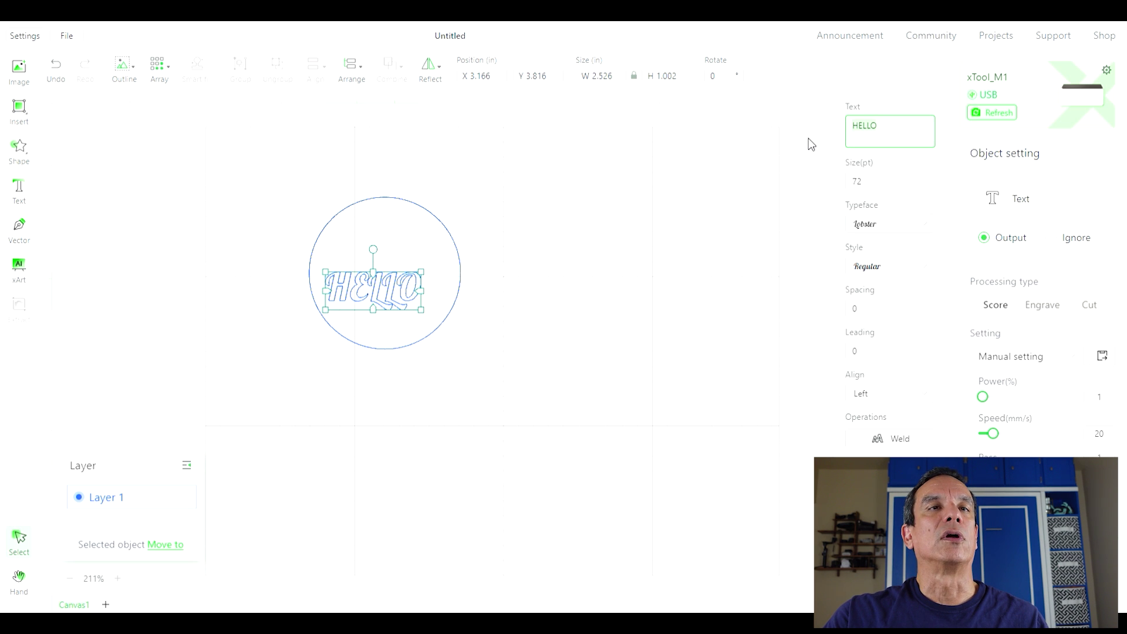
key("ctrl+a")
type("TE")
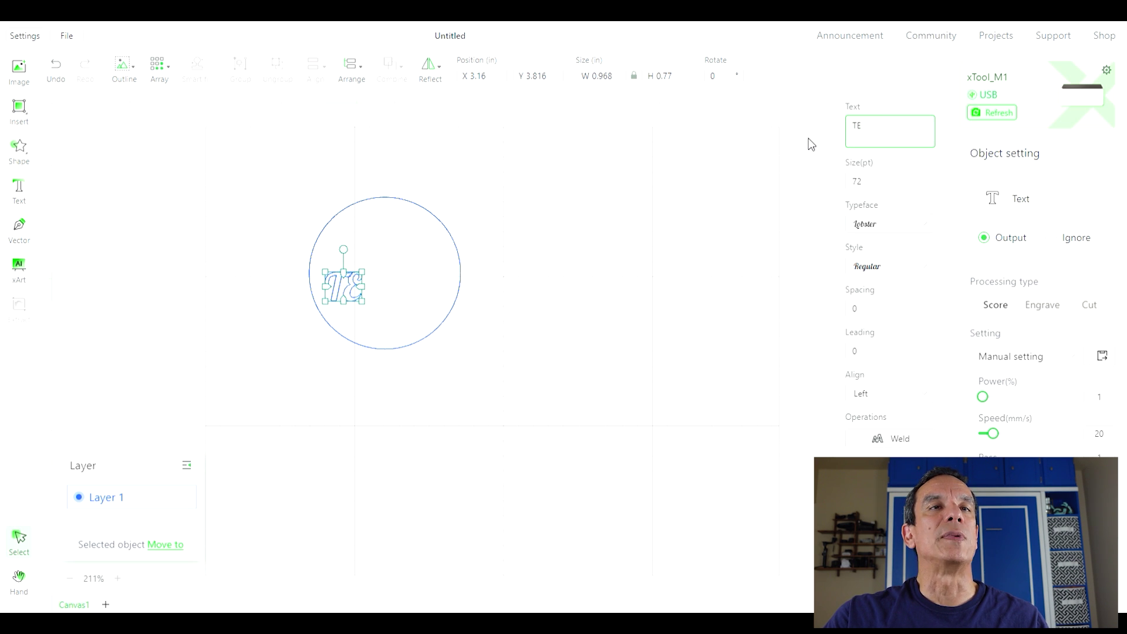
key("BackSpace")
type("est")
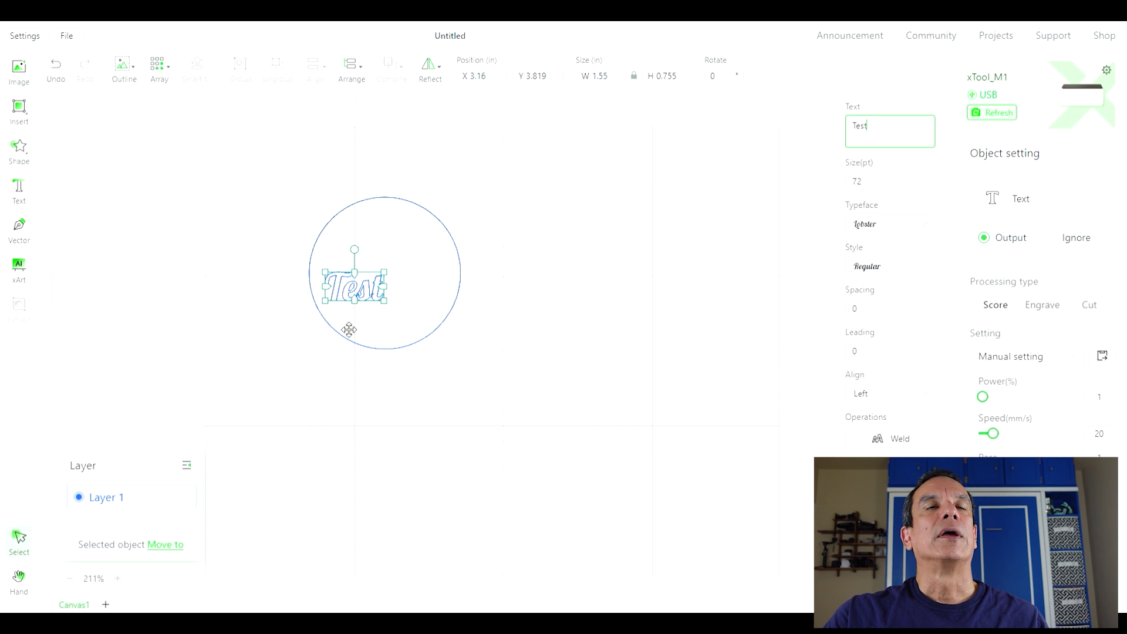
- Enlarge the Test text to about 3.86 in wide and 1.88 in high across the circle and weld its letters together
left_click_drag(372, 308, 445, 286)
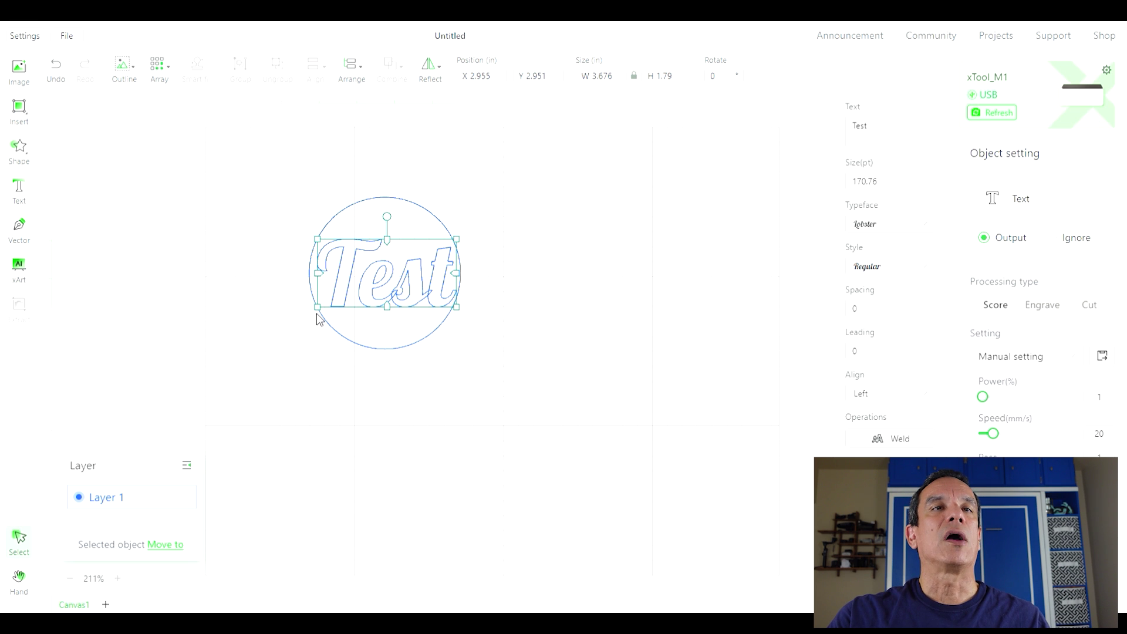
left_click_drag(321, 310, 315, 314)
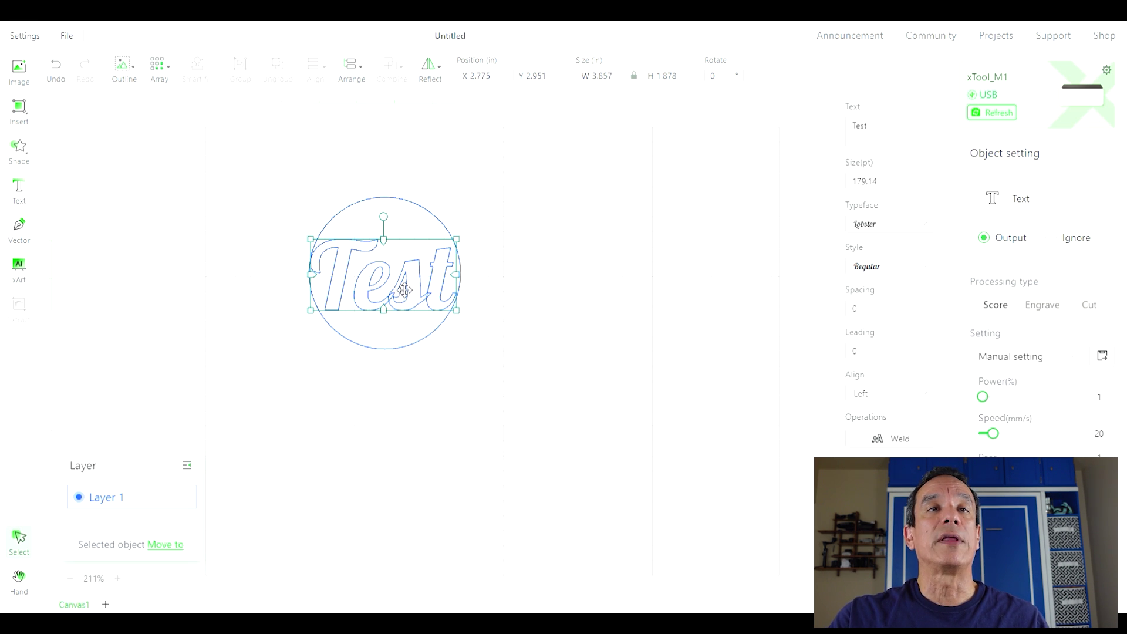
left_click(884, 438)
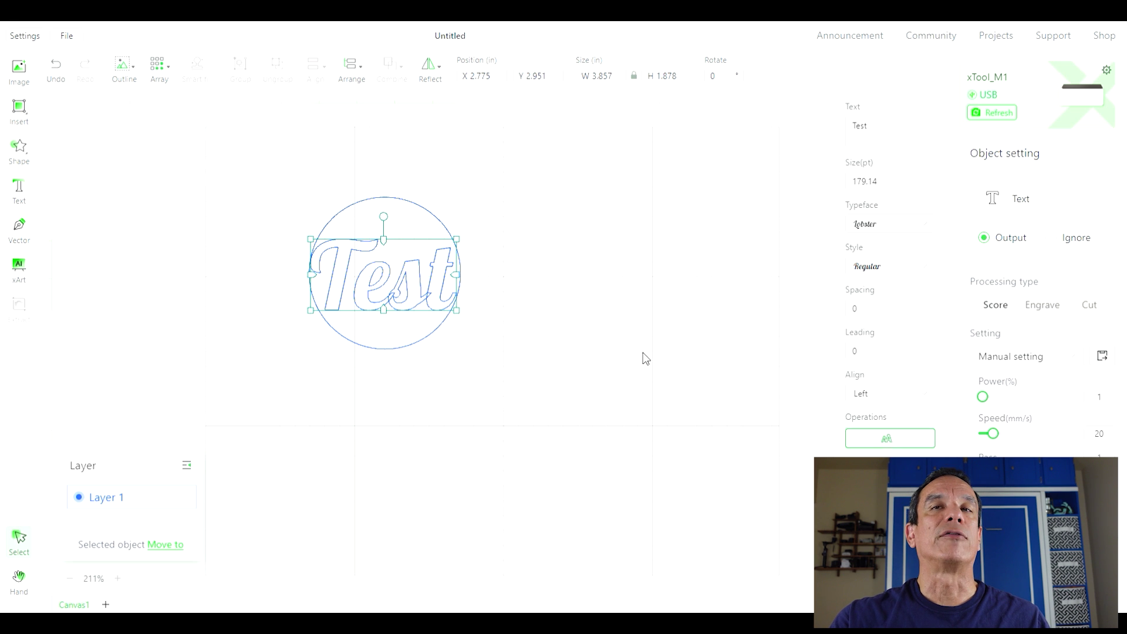
left_click(499, 386)
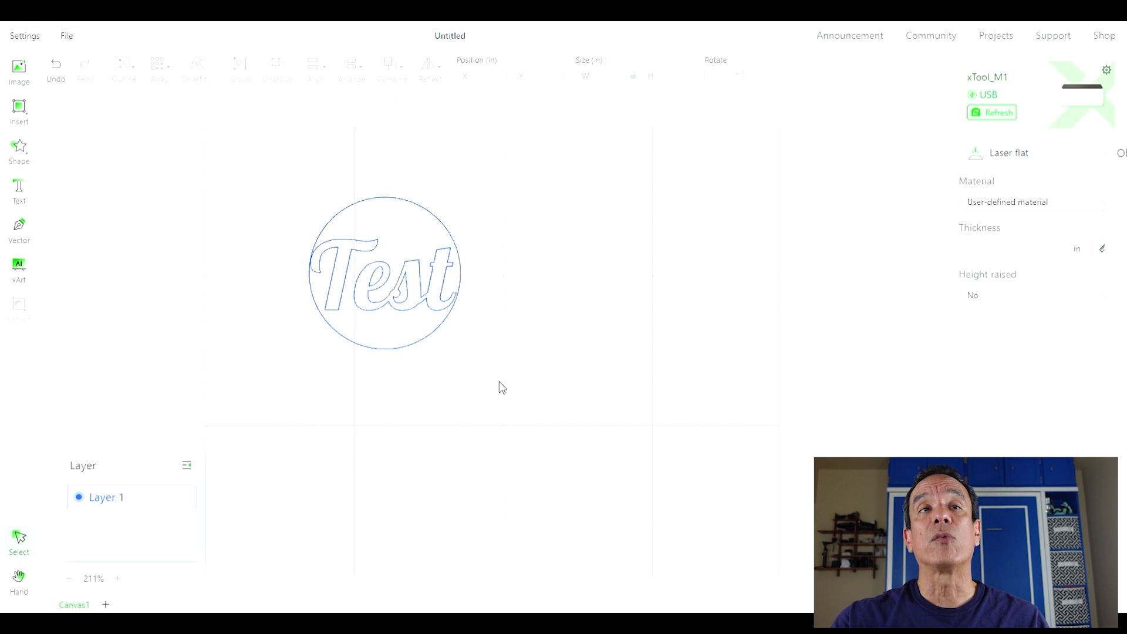
left_click(390, 347)
left_click(344, 428)
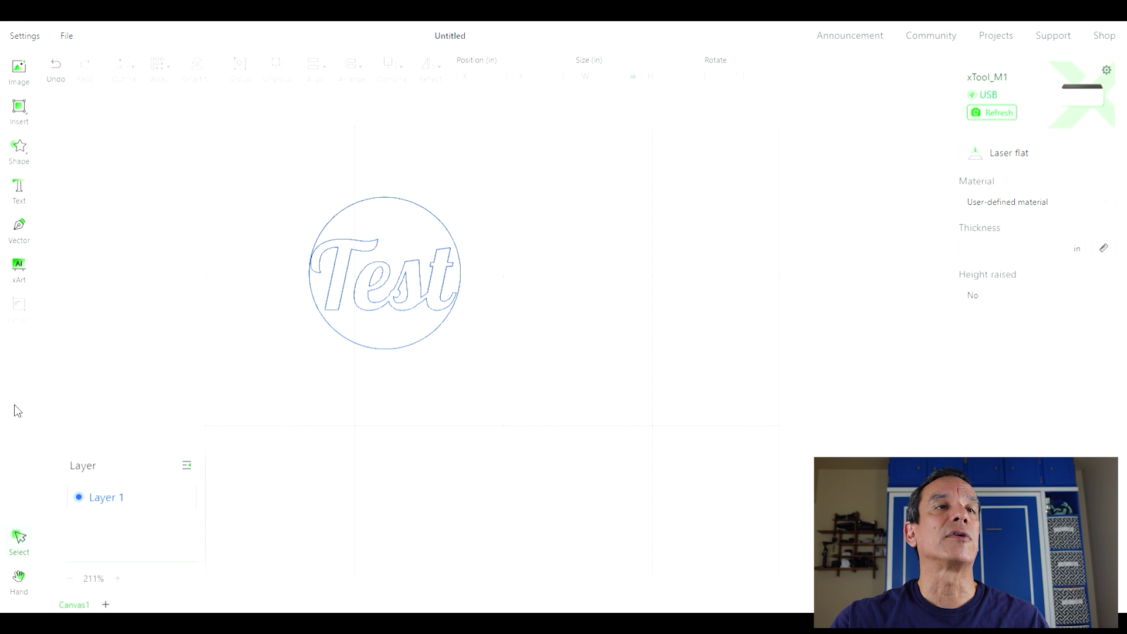
- Add a five-pointed star scaled to about 1.29 by 1.21 in and place it above the text at about X 4.429, Y 1.902 in
left_click(24, 155)
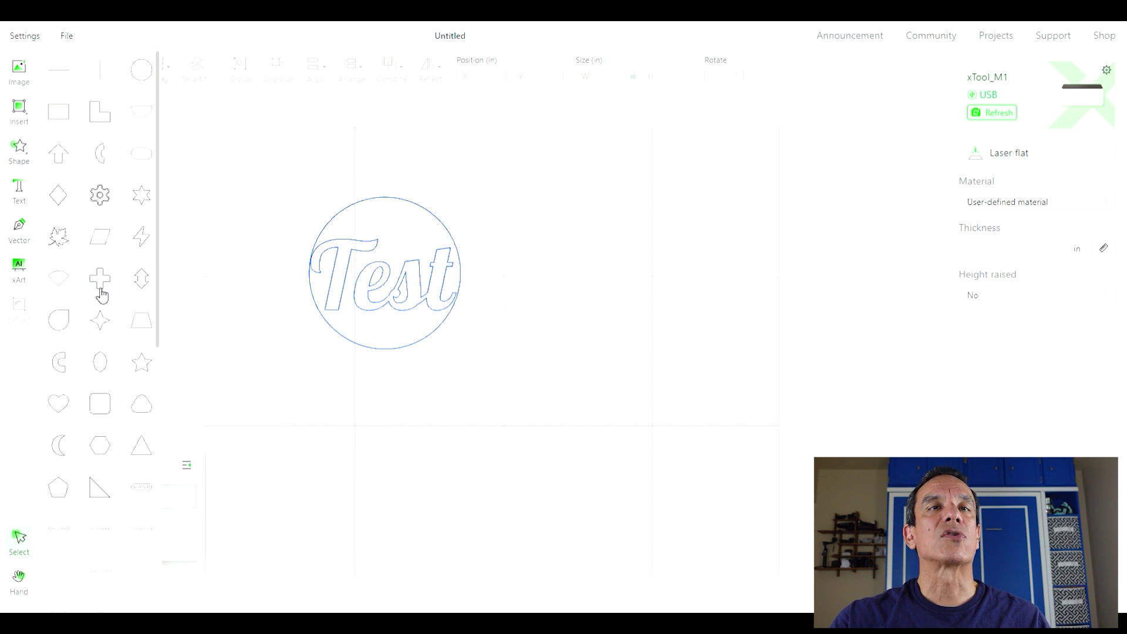
left_click(142, 362)
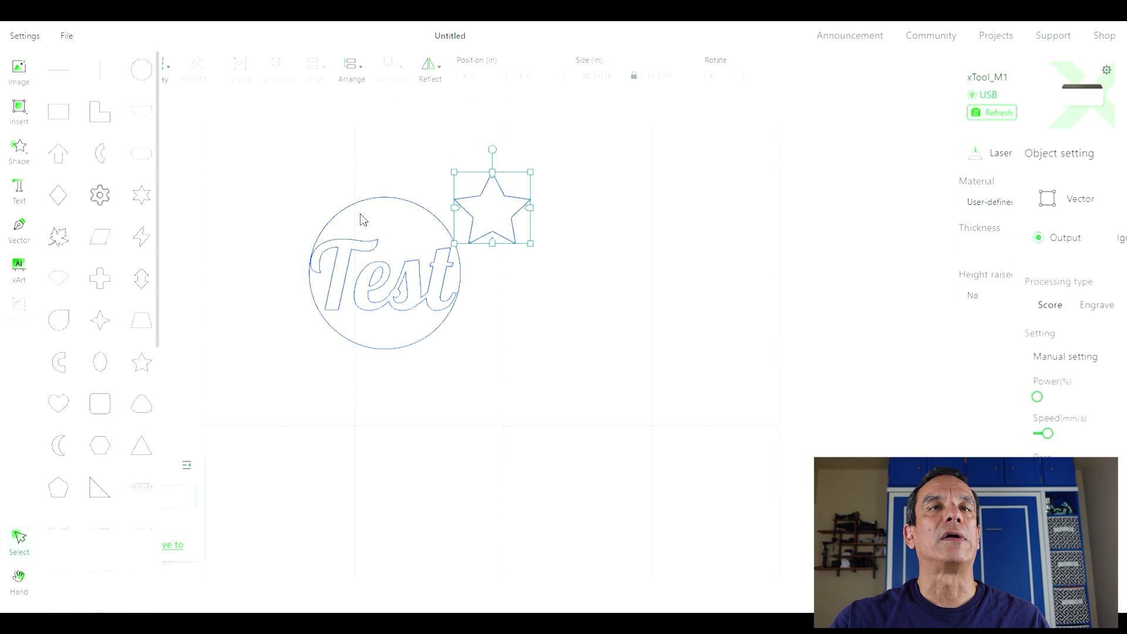
left_click_drag(531, 173, 418, 224)
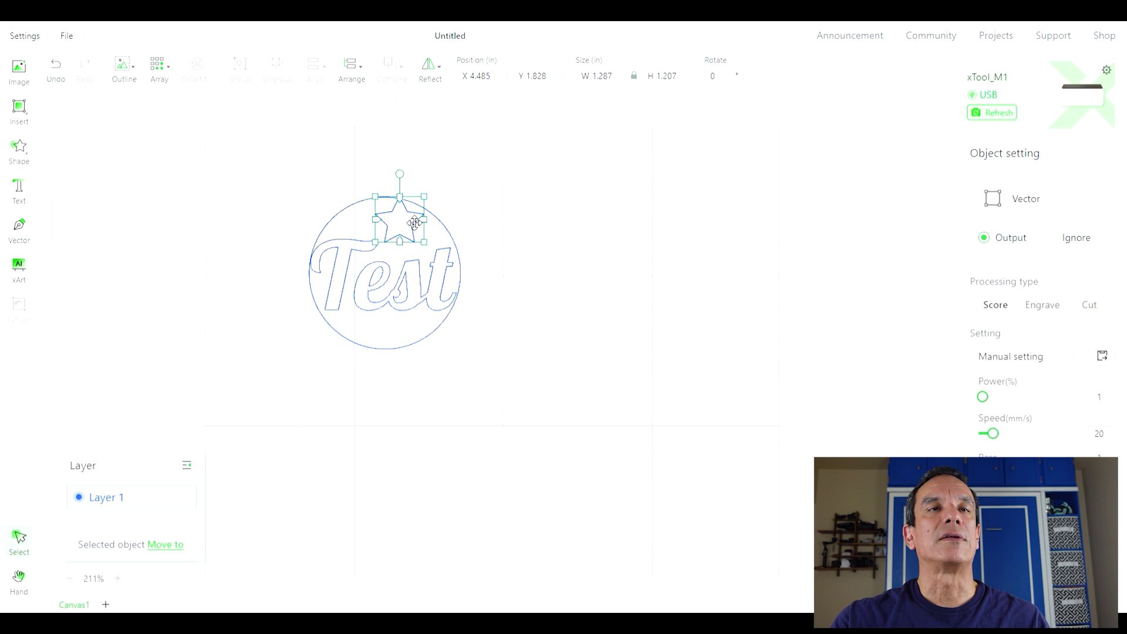
left_click(536, 310)
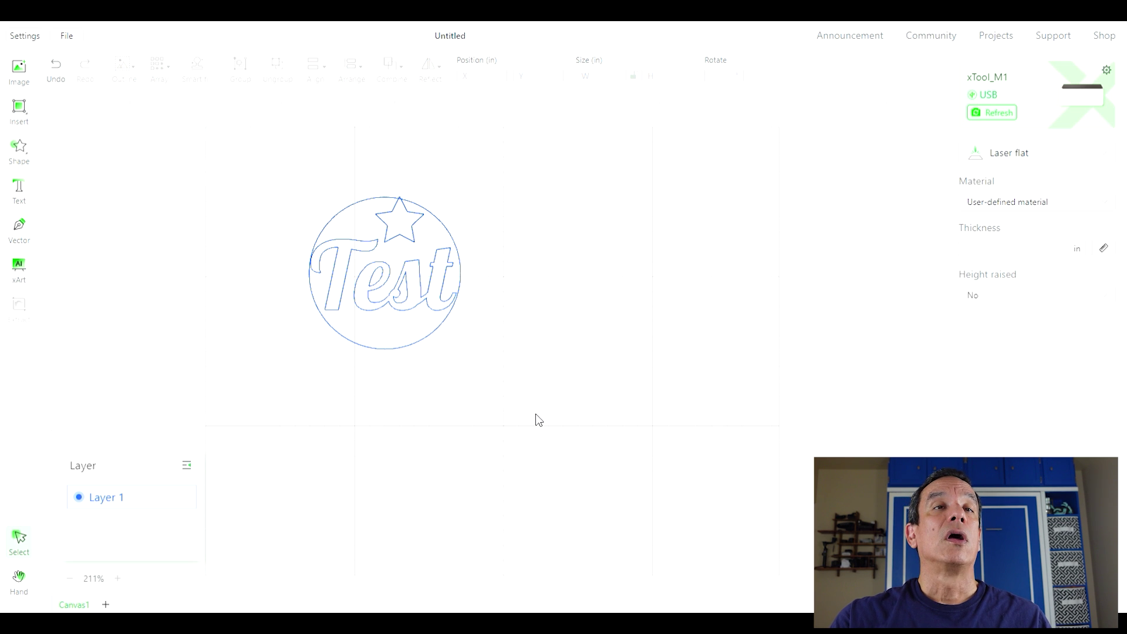
left_click(411, 228)
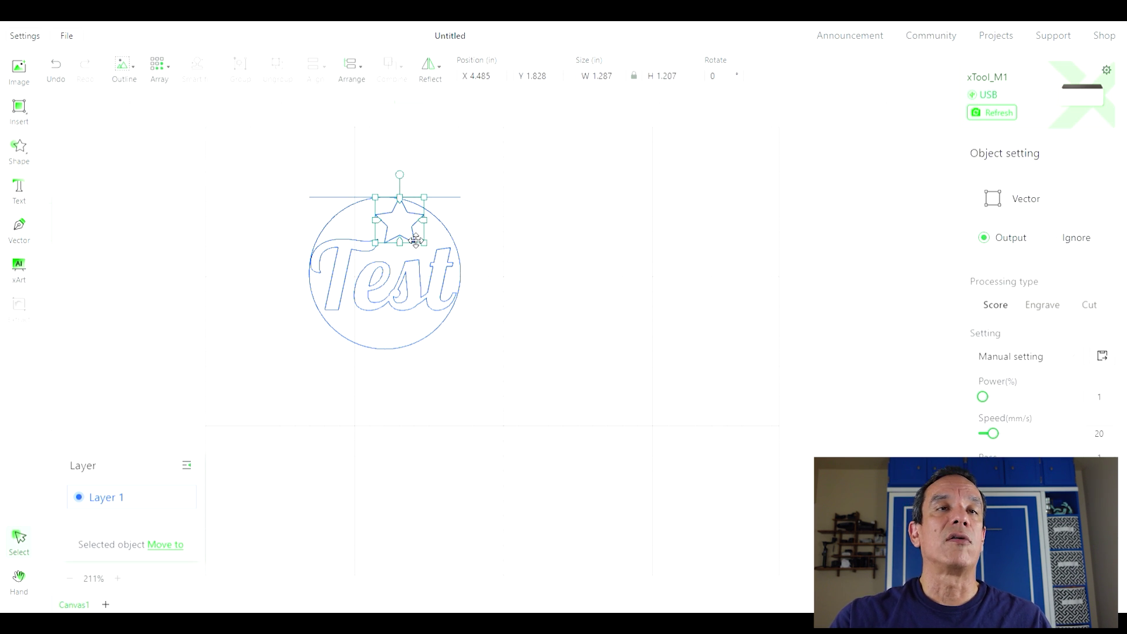
left_click_drag(421, 242, 405, 229)
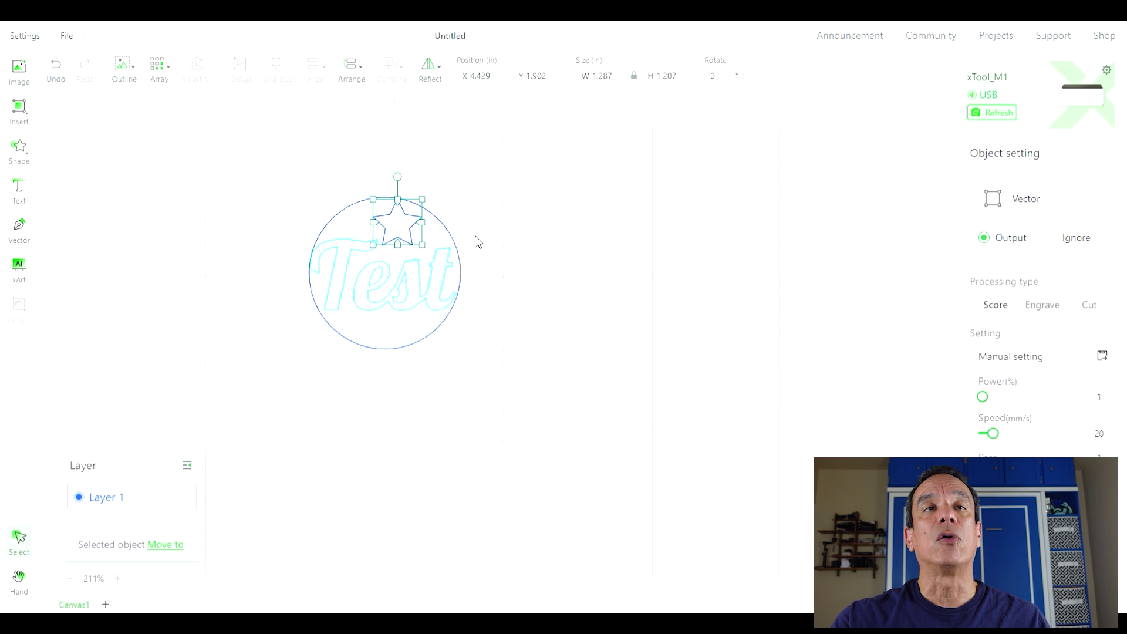
left_click(521, 237)
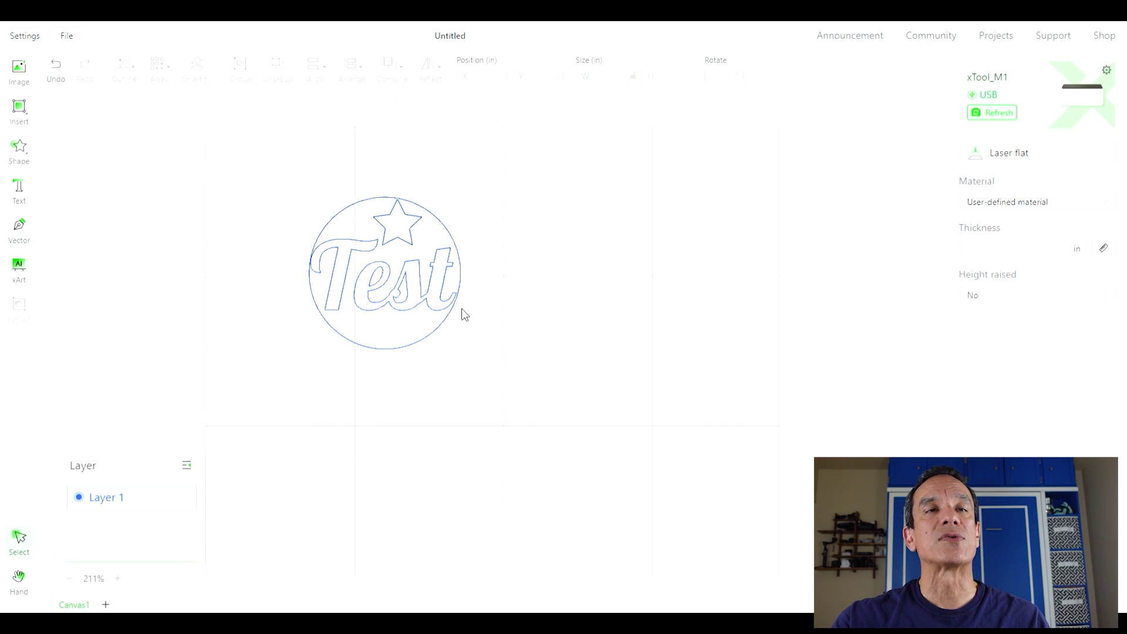
- Move the circle to a new red layer and set it to Cut at 100% power
left_click(424, 339)
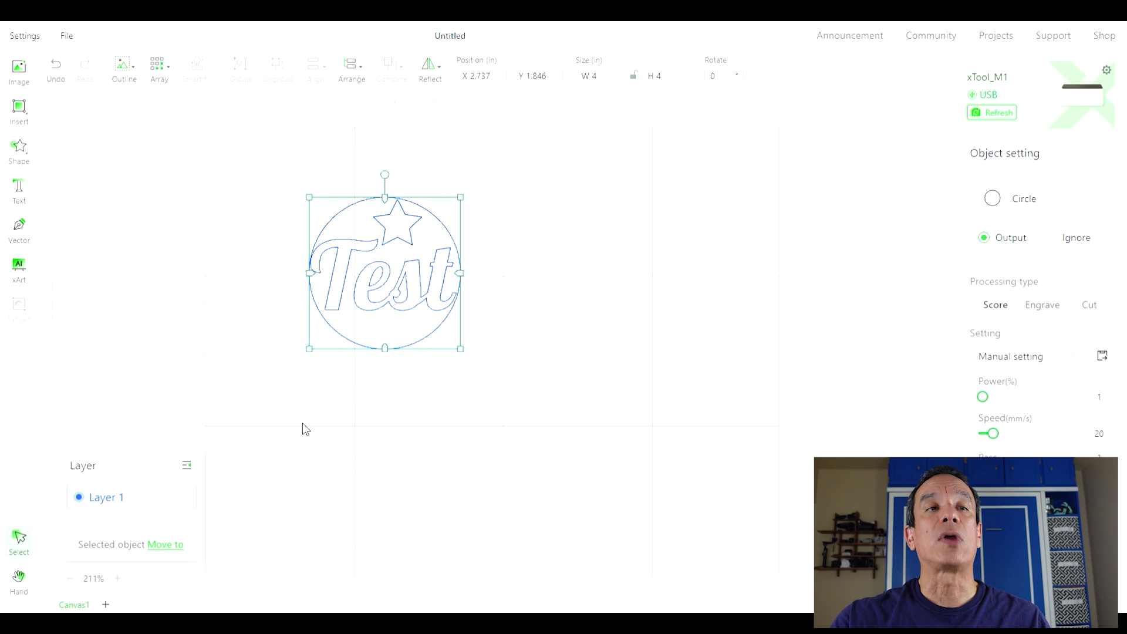
left_click(172, 544)
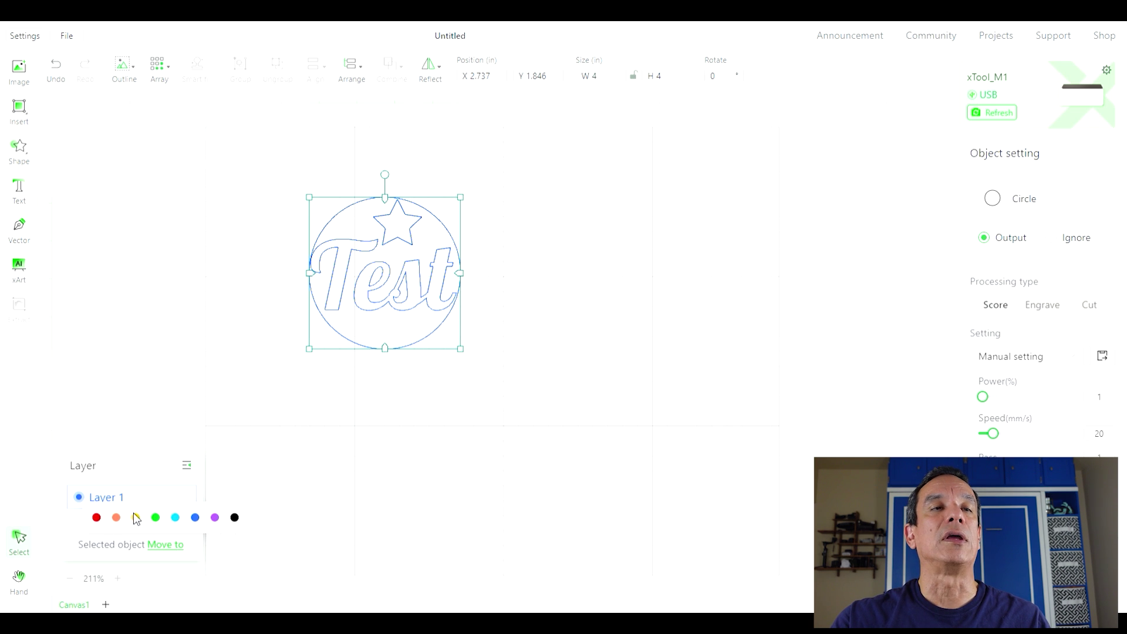
left_click(96, 518)
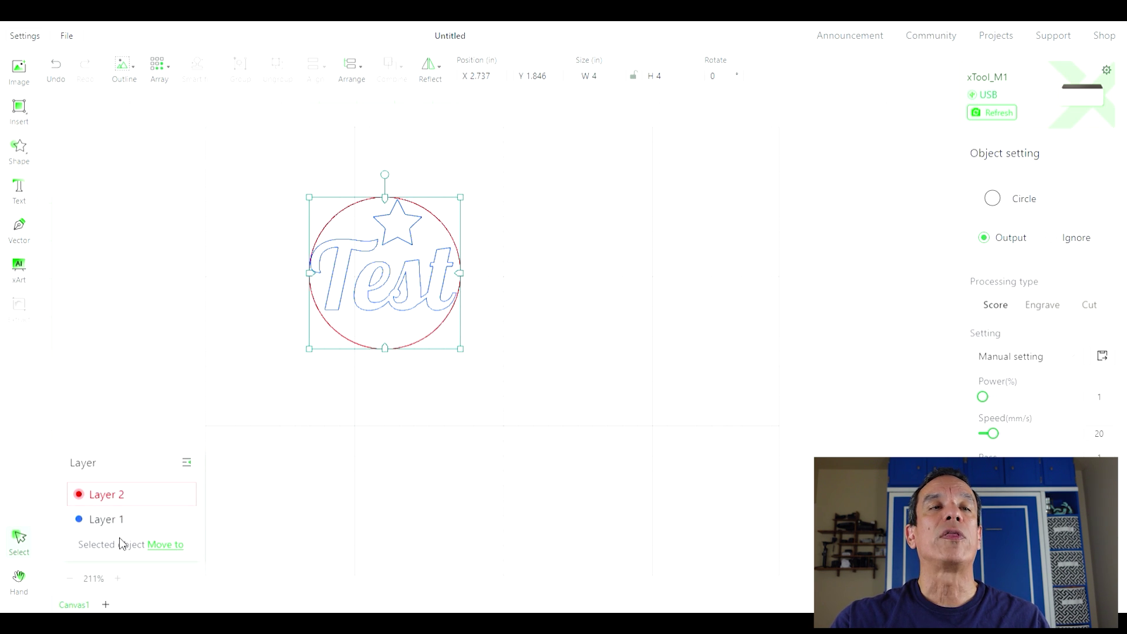
left_click(1089, 308)
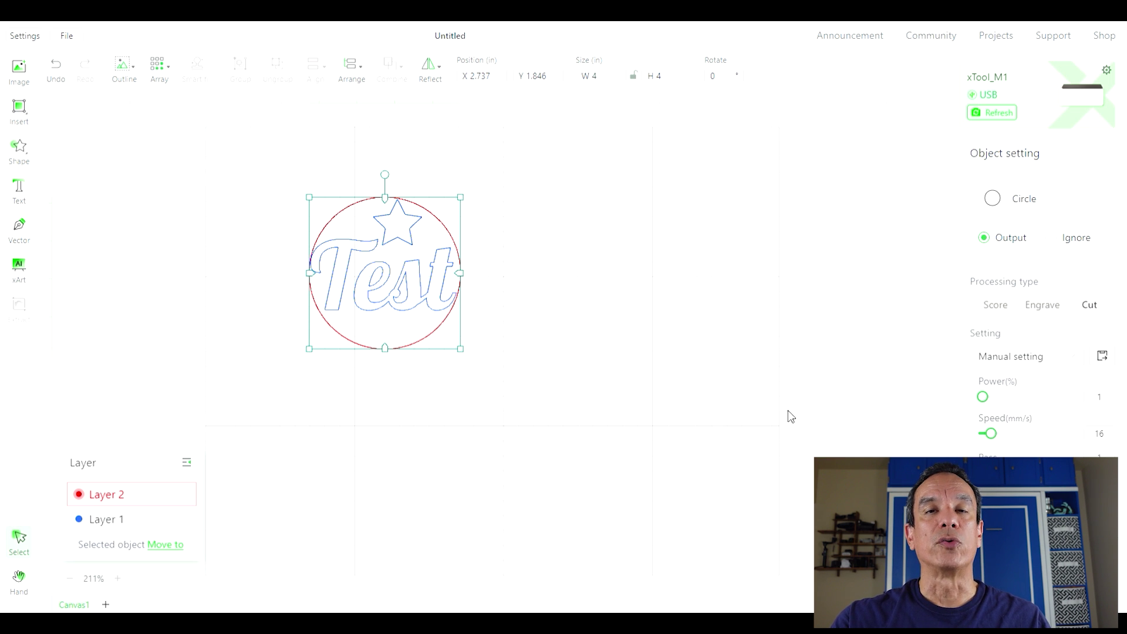
left_click_drag(983, 397, 1075, 395)
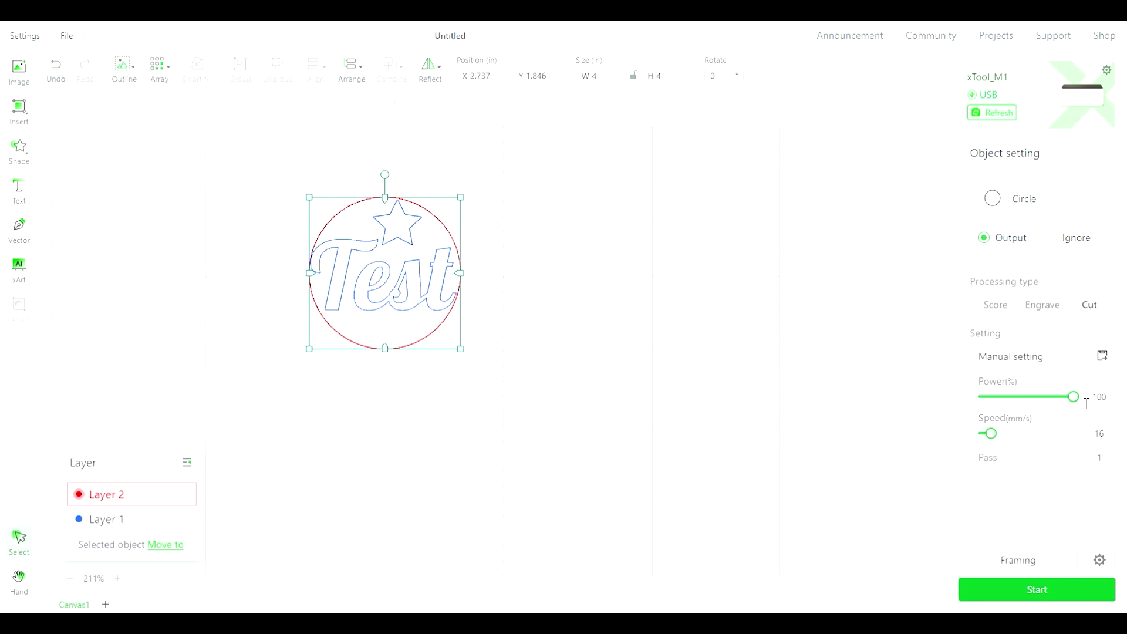
left_click(548, 453)
- Set the star's Score power to 68% and move it to a new orange layer
left_click(413, 242)
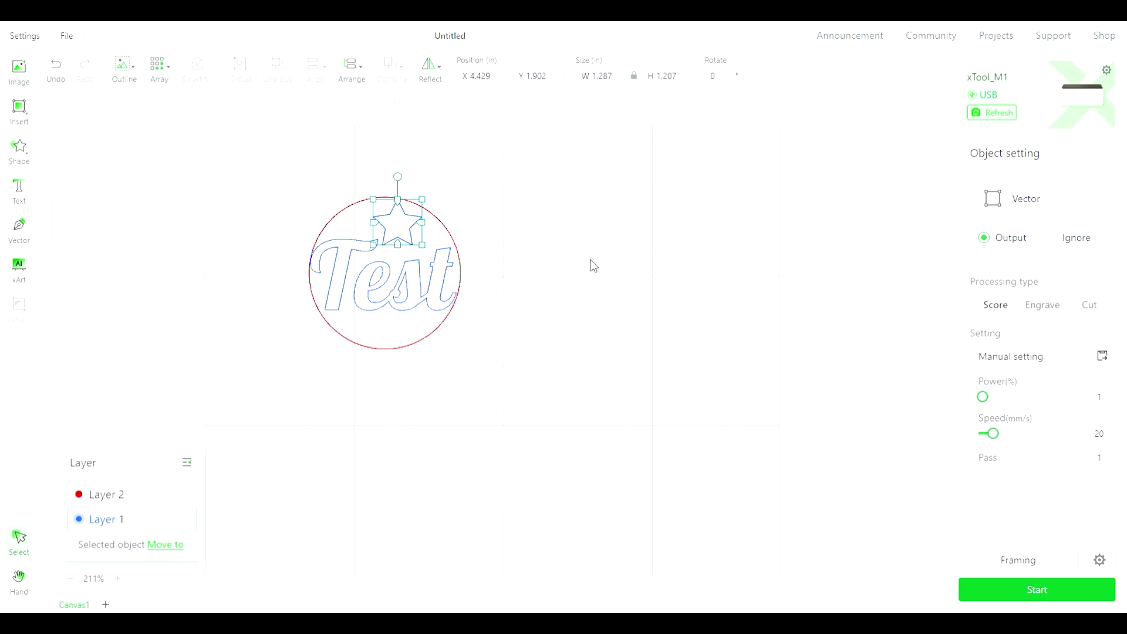
left_click_drag(984, 398, 1045, 397)
left_click(173, 545)
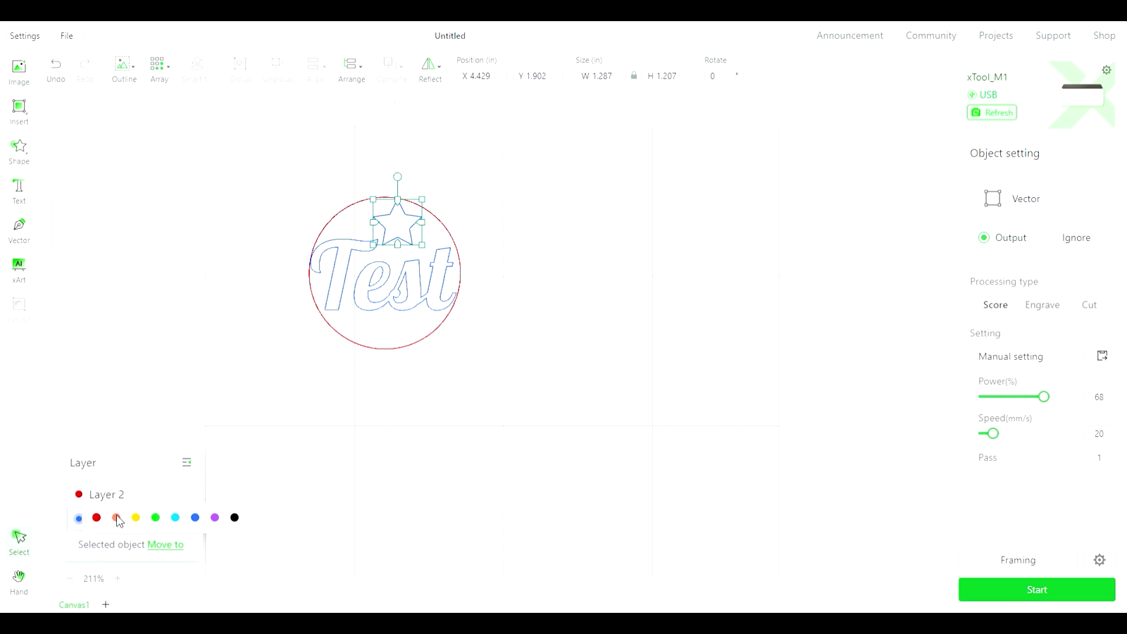
left_click(120, 523)
left_click(493, 453)
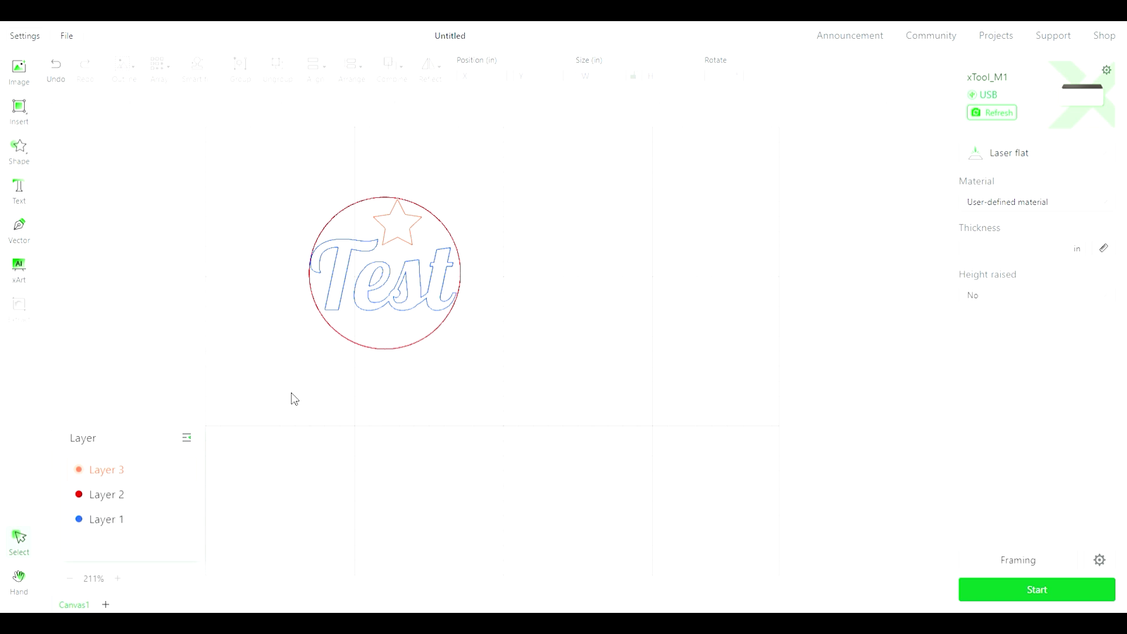
- Set the welded Test text to Engrave with 55% power and a speed of 163 mm/s
left_click(412, 303)
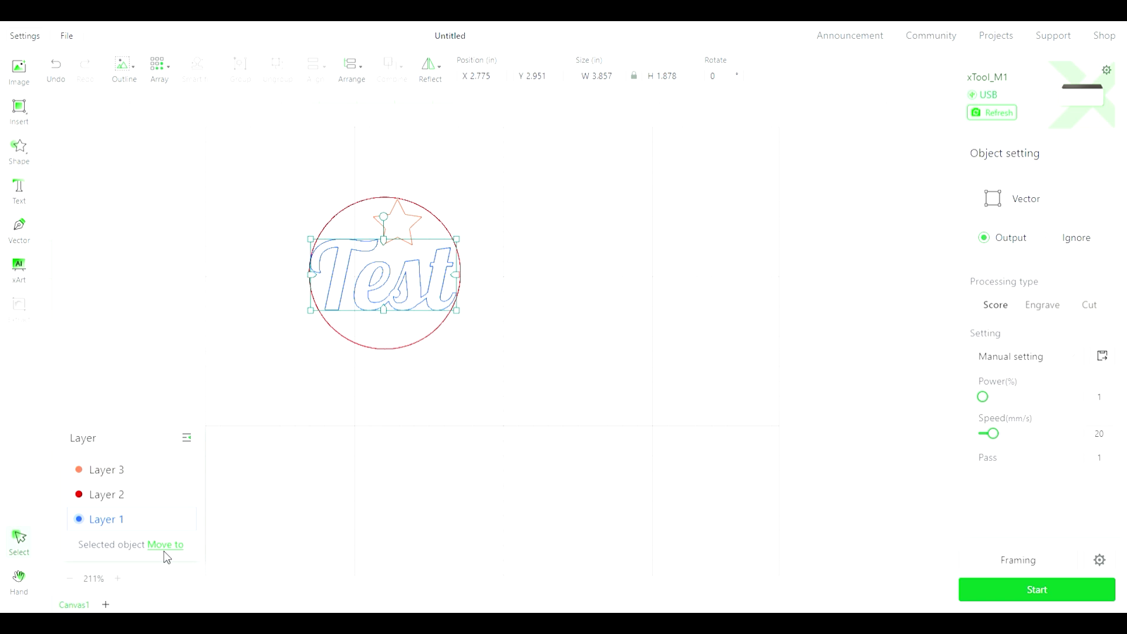
left_click(1052, 307)
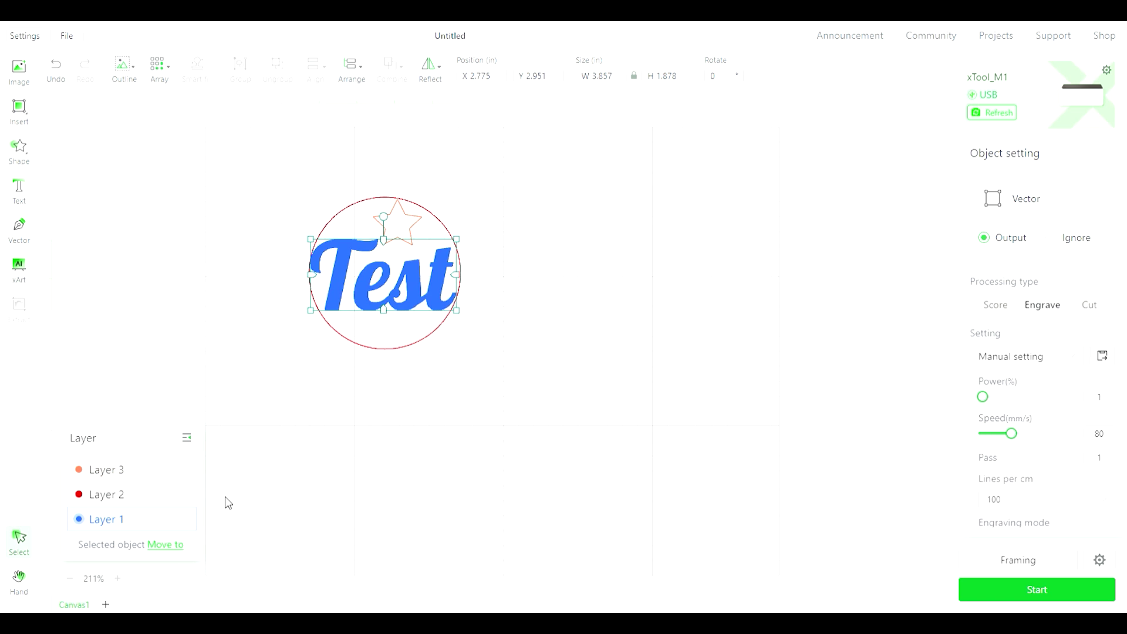
left_click_drag(983, 396, 1031, 397)
left_click_drag(1012, 434, 1047, 442)
left_click(882, 435)
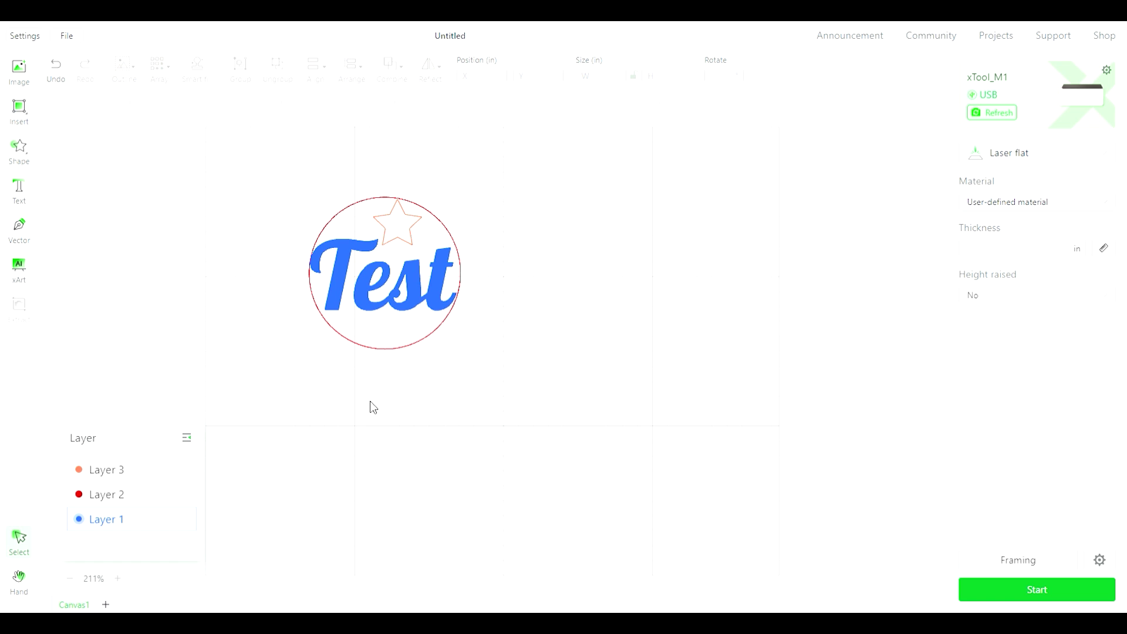
- Review the objects and processing settings assigned to Layer 1, Layer 2 and Layer 3
left_click(115, 527)
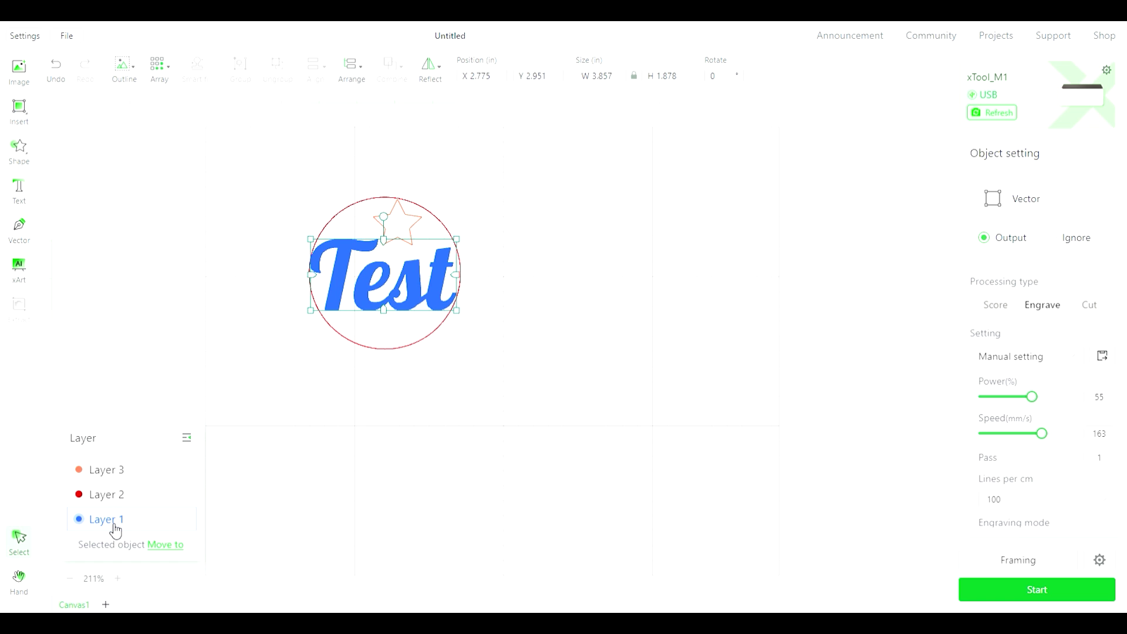
left_click(108, 496)
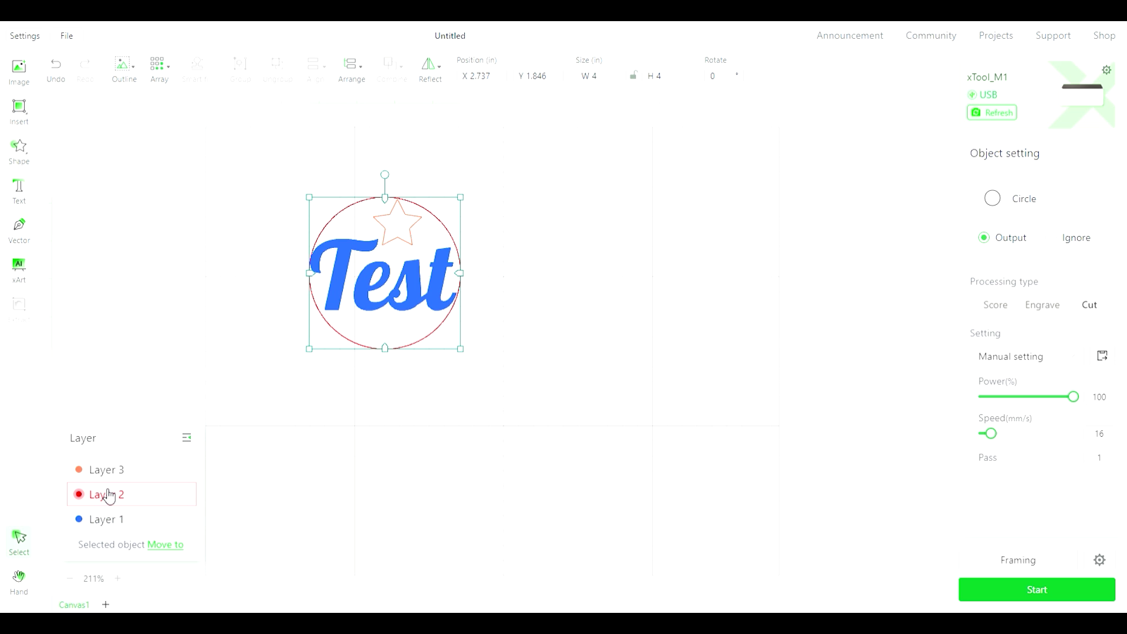
left_click(114, 477)
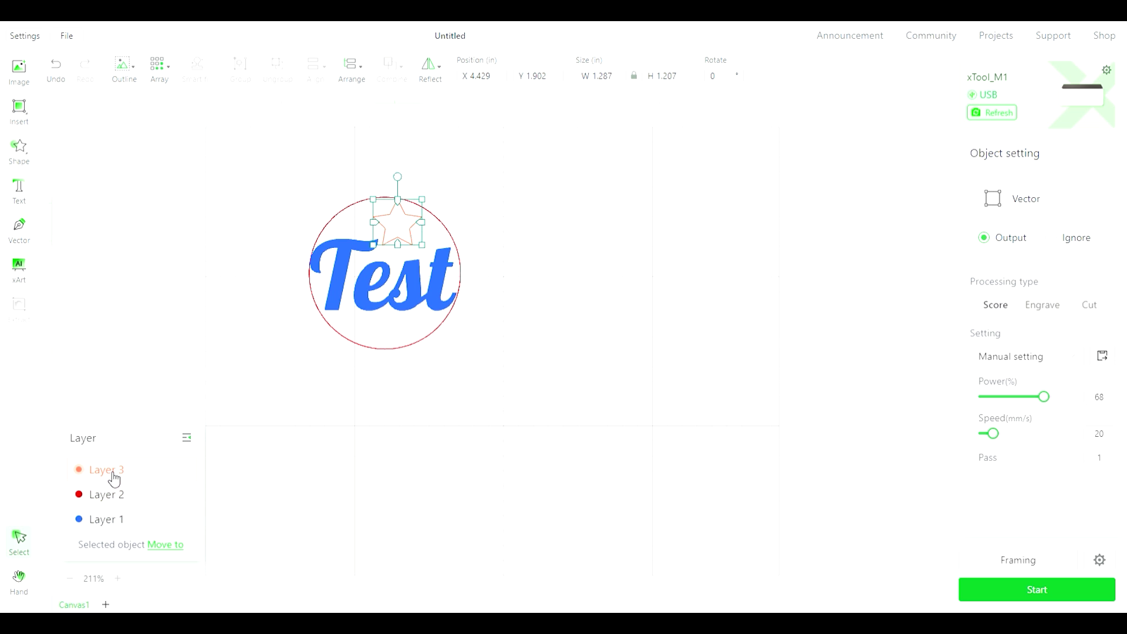
left_click(534, 368)
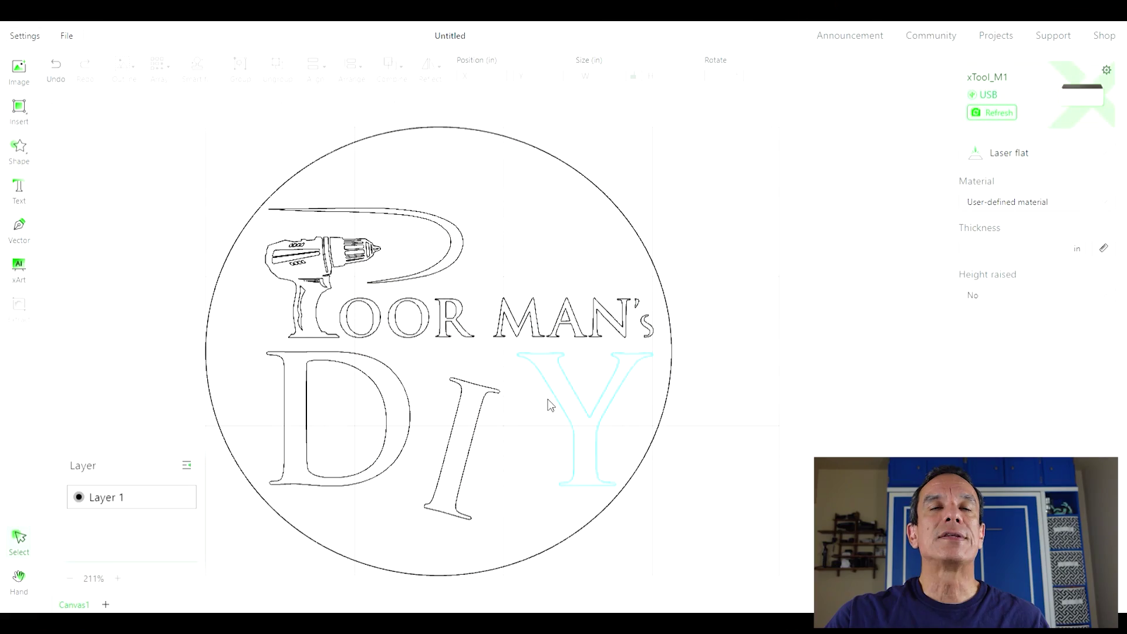
- Set the letter Y in DIY to Engrave at 60% power and move it to a new red layer
left_click(571, 420)
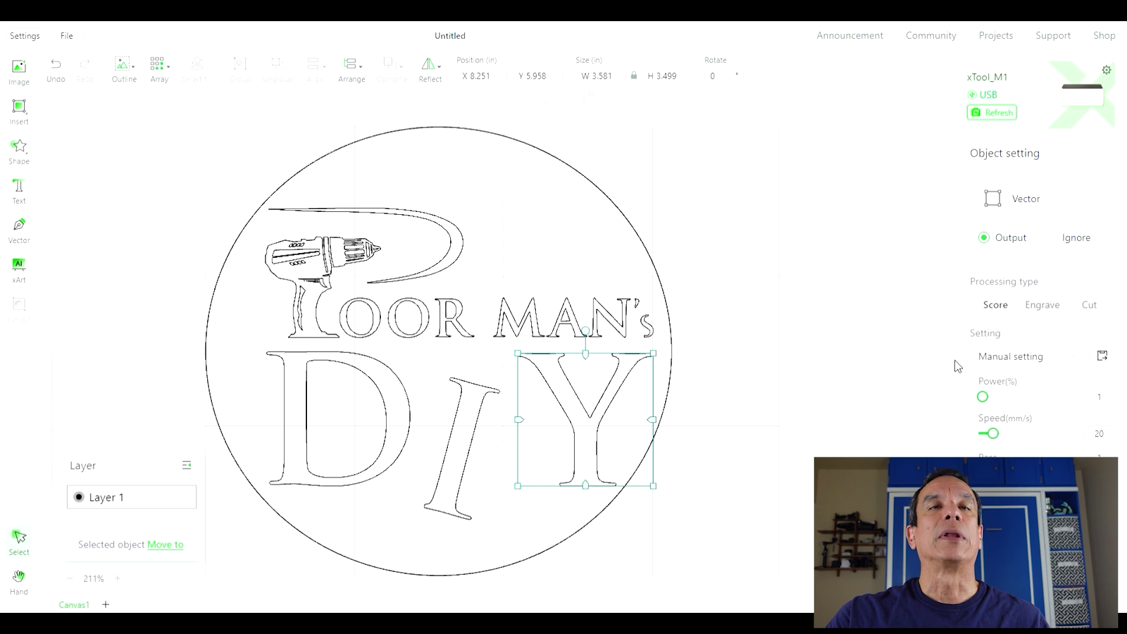
left_click(1054, 305)
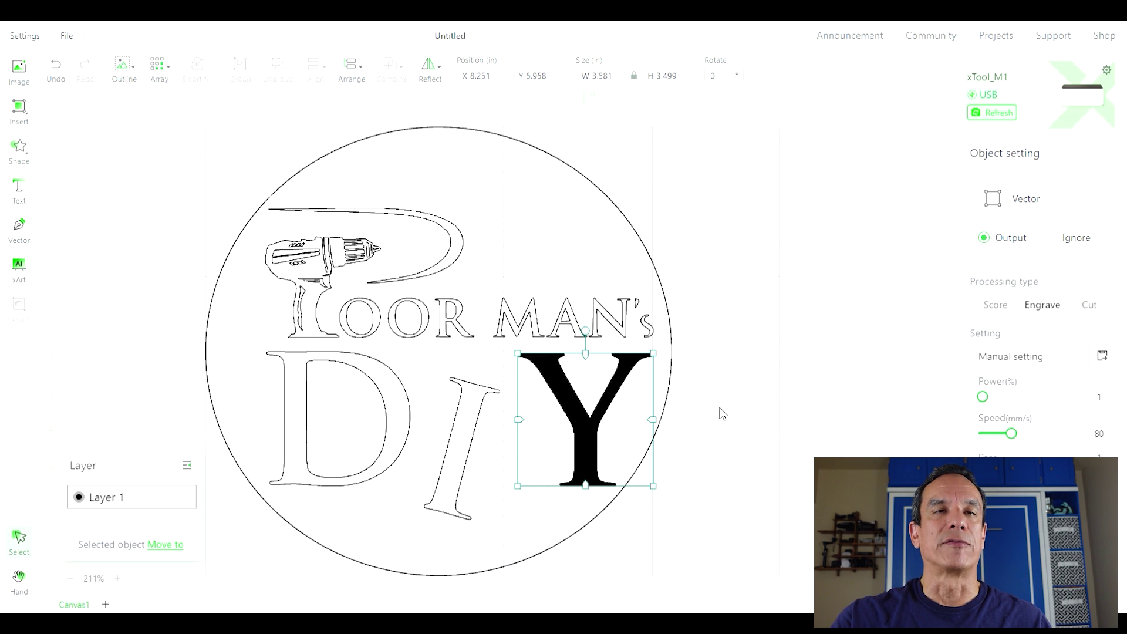
left_click_drag(984, 396, 1037, 404)
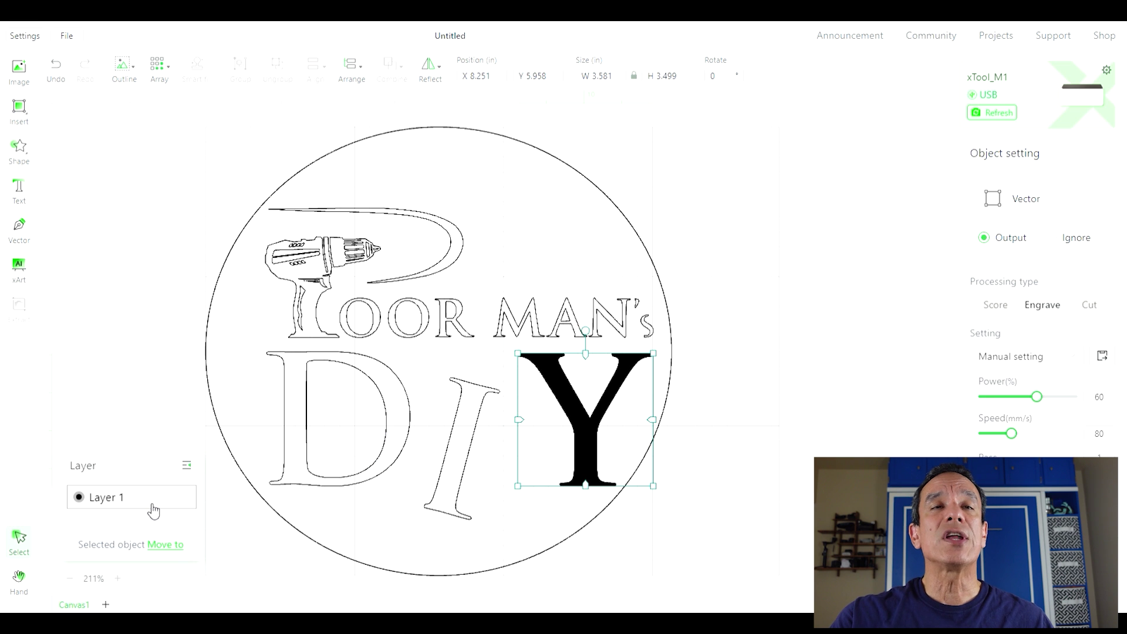
left_click(178, 550)
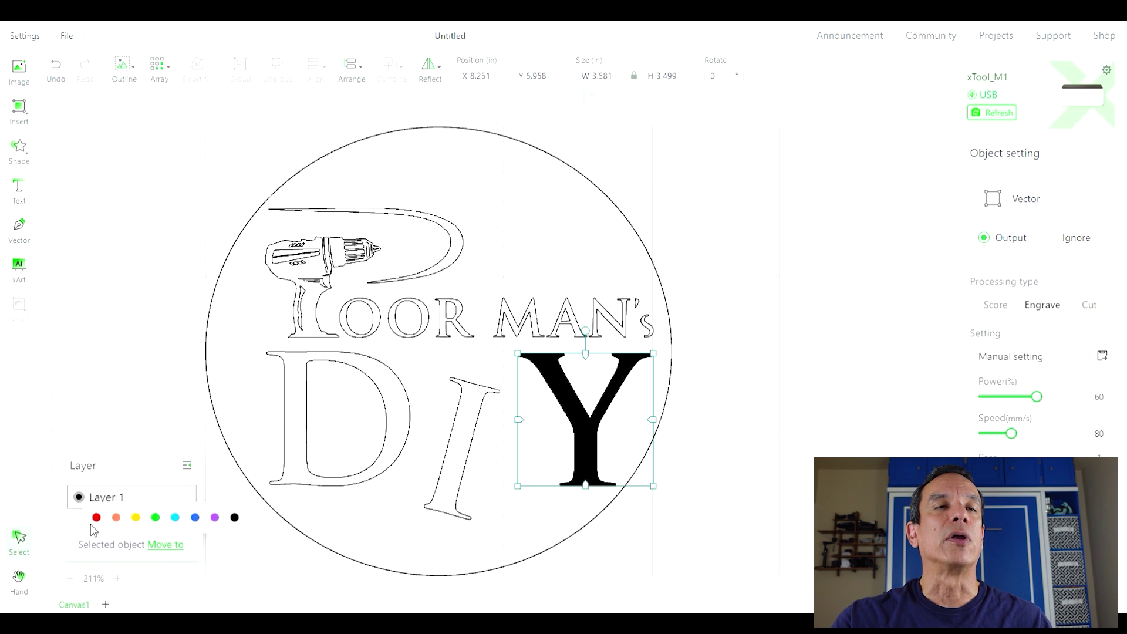
left_click(97, 518)
left_click(751, 479)
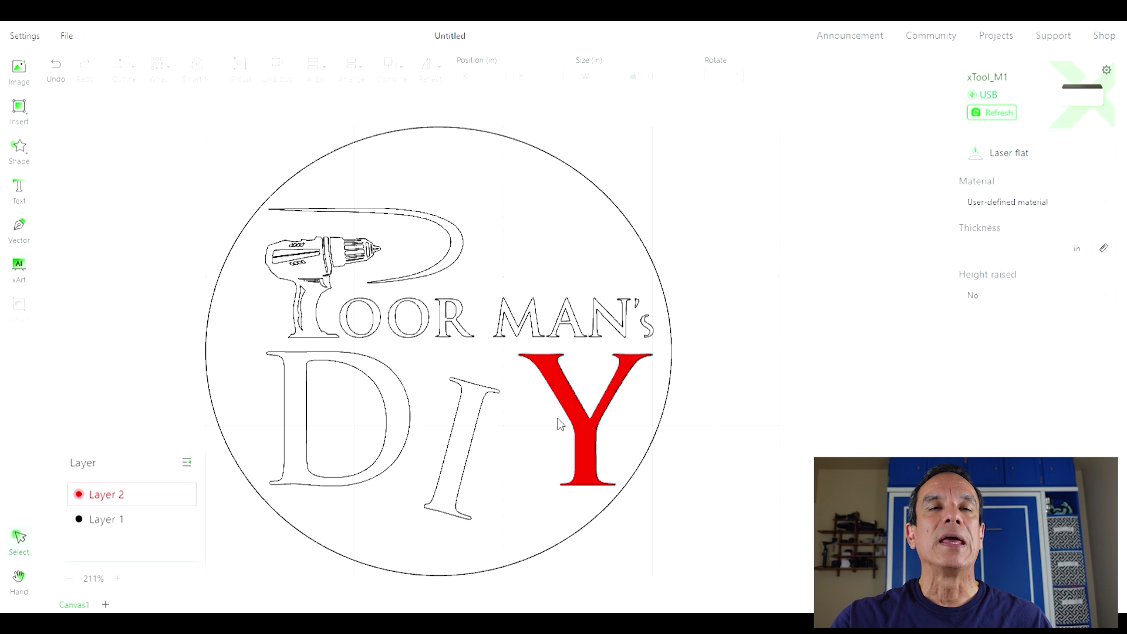
- Move the tilted letter I in DIY to the same red layer as the Y
left_click(572, 429)
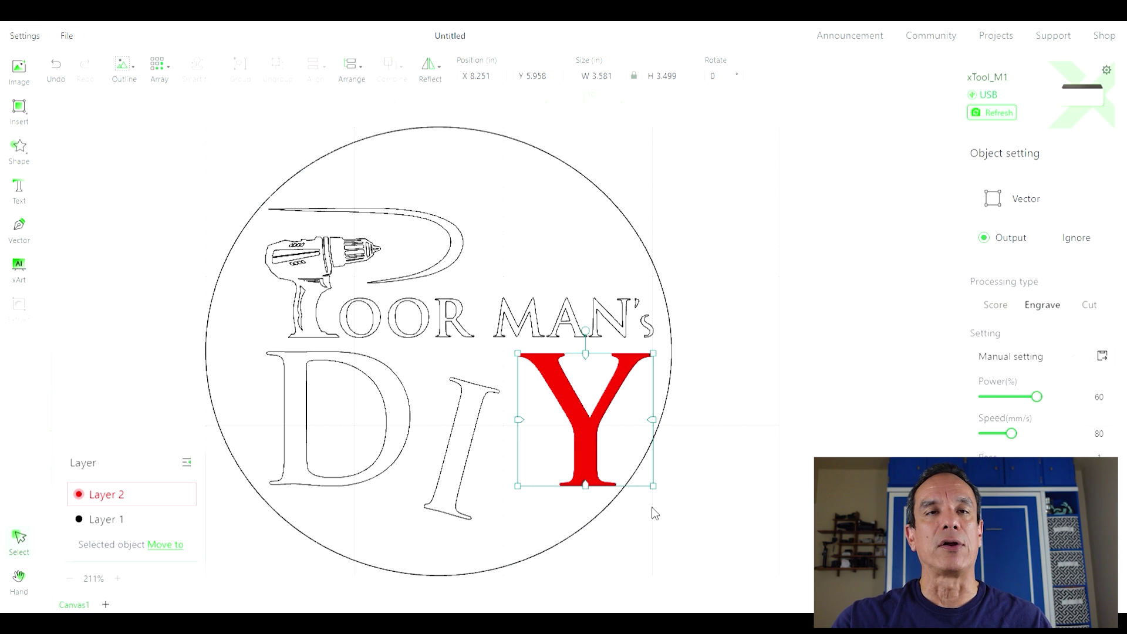
left_click(447, 483)
left_click_drag(449, 483, 451, 483)
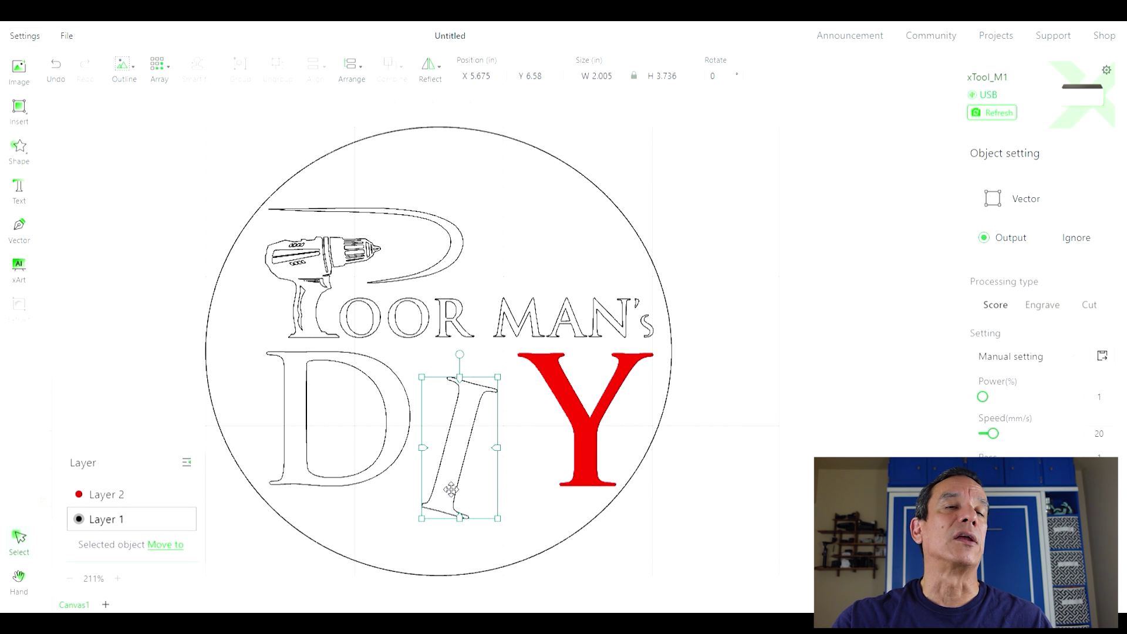
left_click(184, 553)
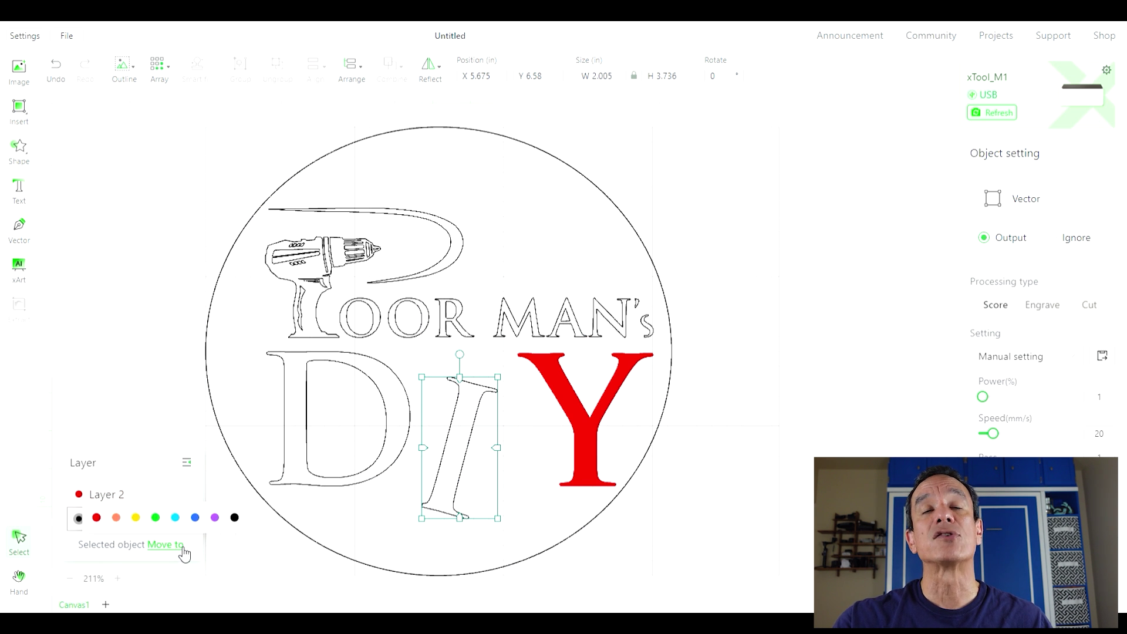
left_click(96, 517)
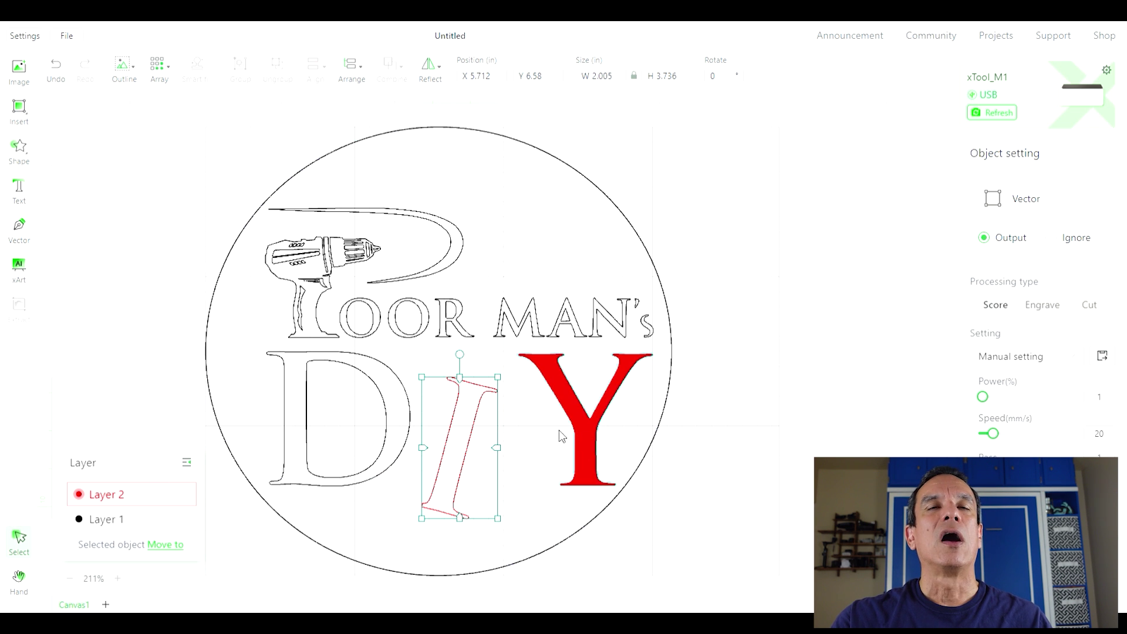
- Compare the processing settings of the red Y and I, and set the I's output to Ignore
left_click(578, 451)
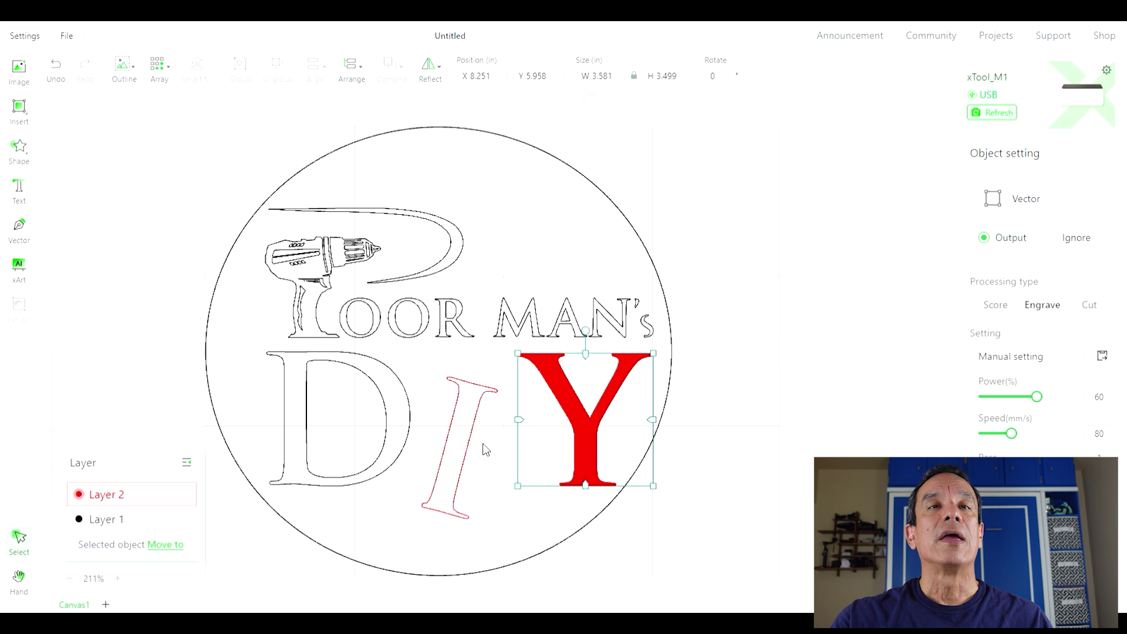
left_click(481, 447)
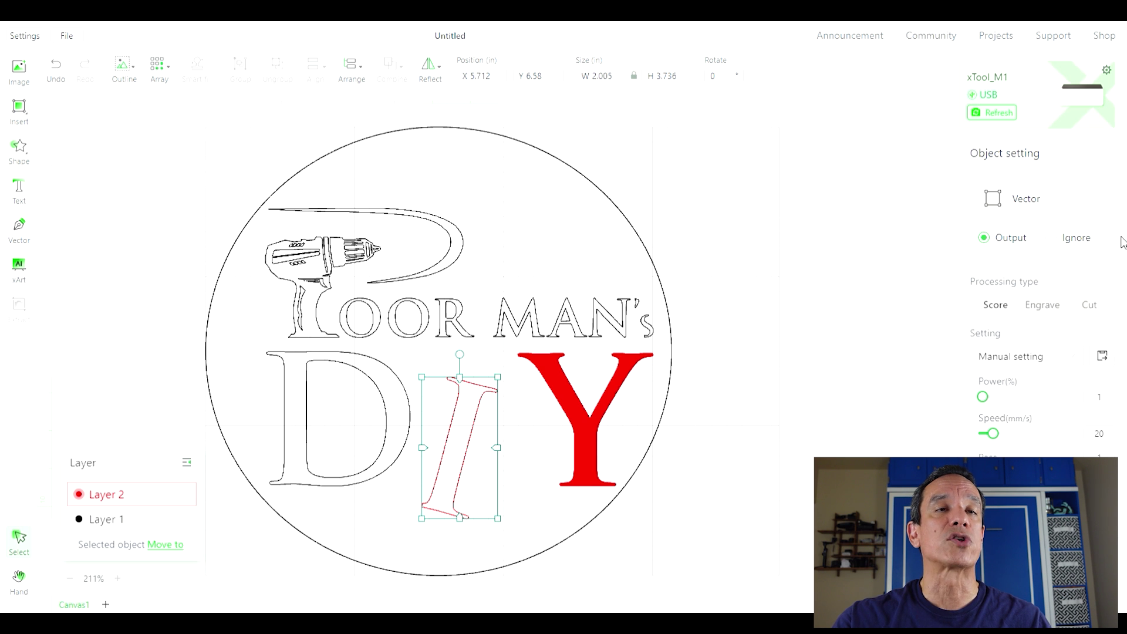
left_click(1056, 238)
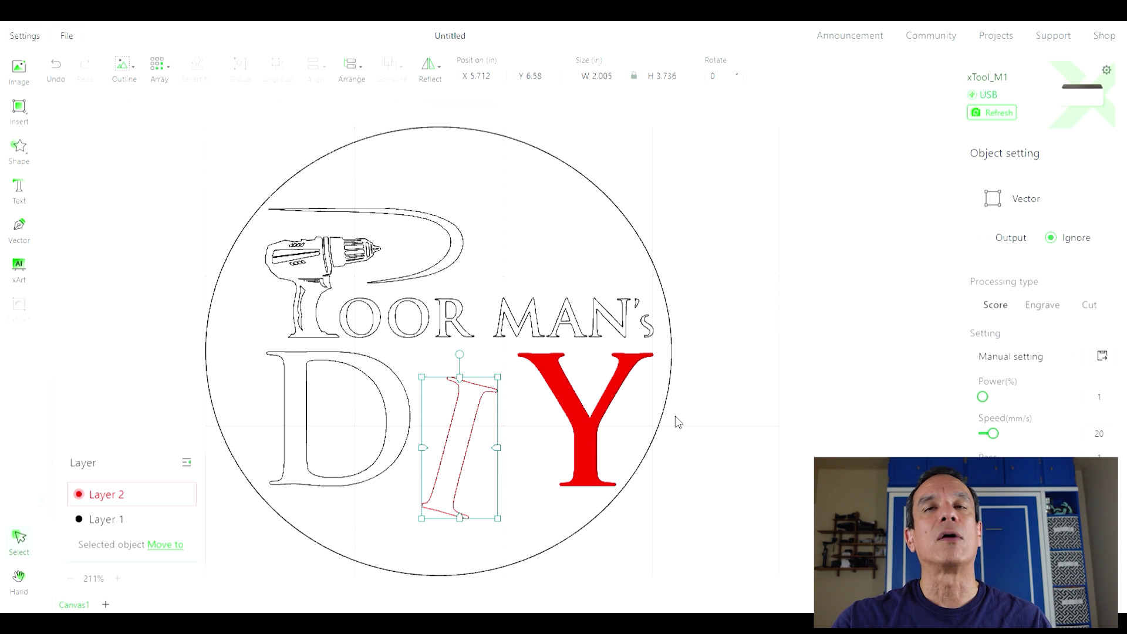
- Set all Layer 1 objects to Ignore and check the output setting of the Layer 2 objects
left_click(117, 520)
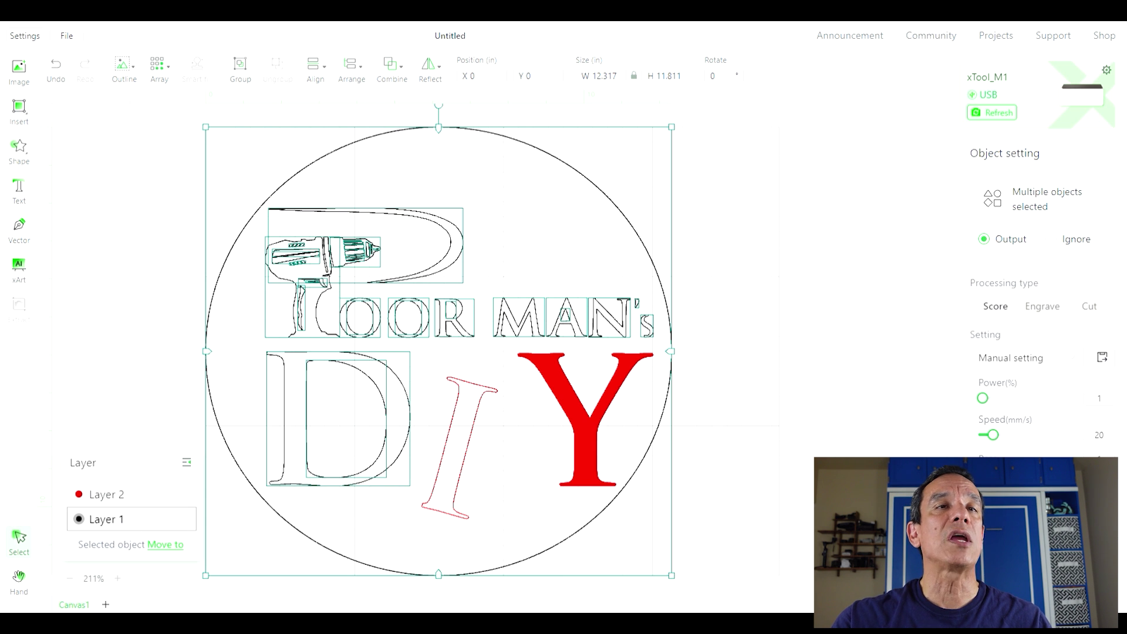
left_click(120, 500)
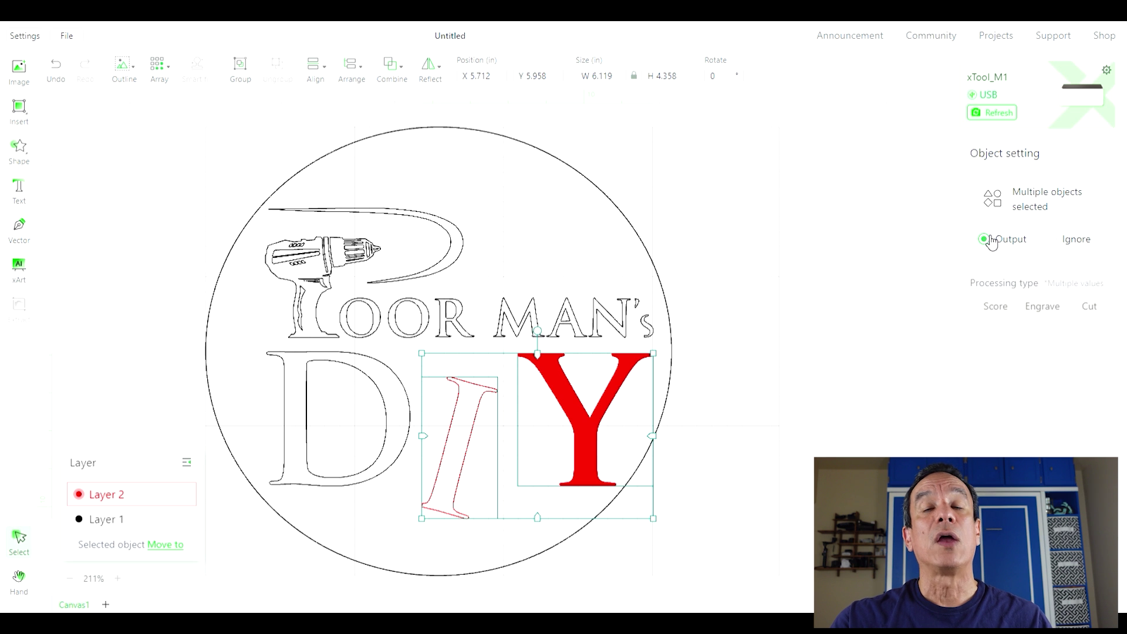
left_click(113, 522)
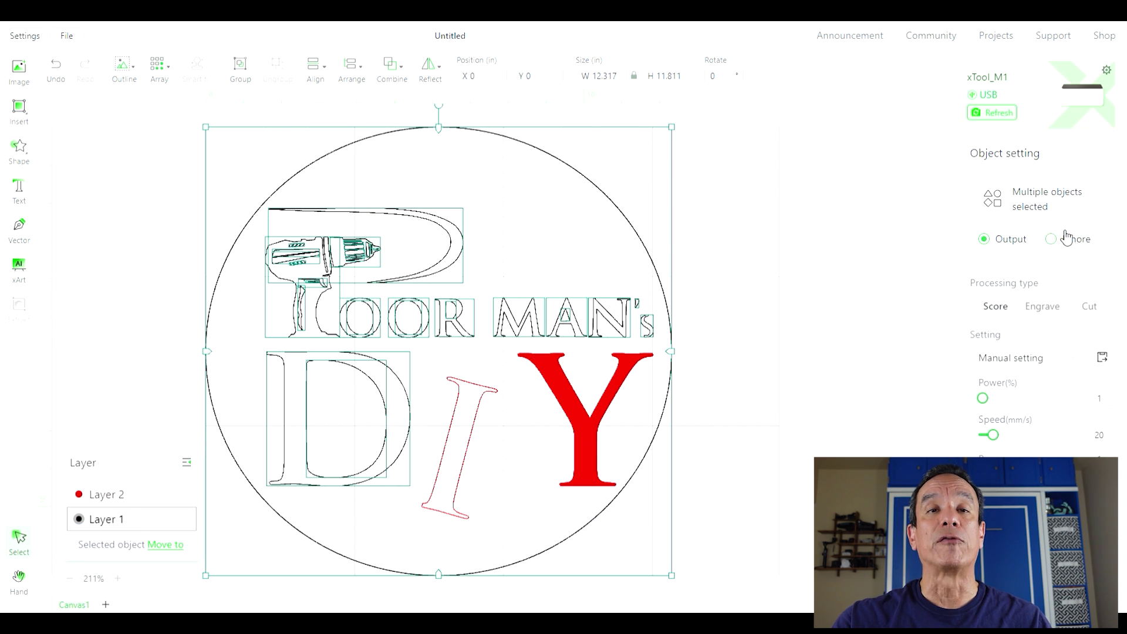
left_click(1056, 247)
left_click(871, 385)
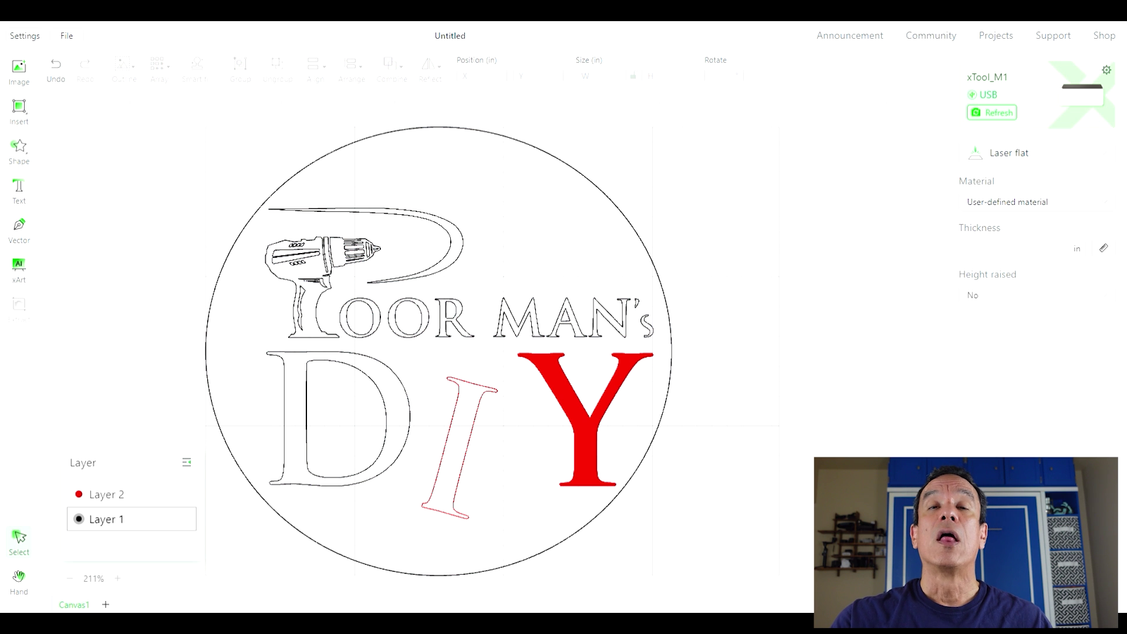
left_click(103, 495)
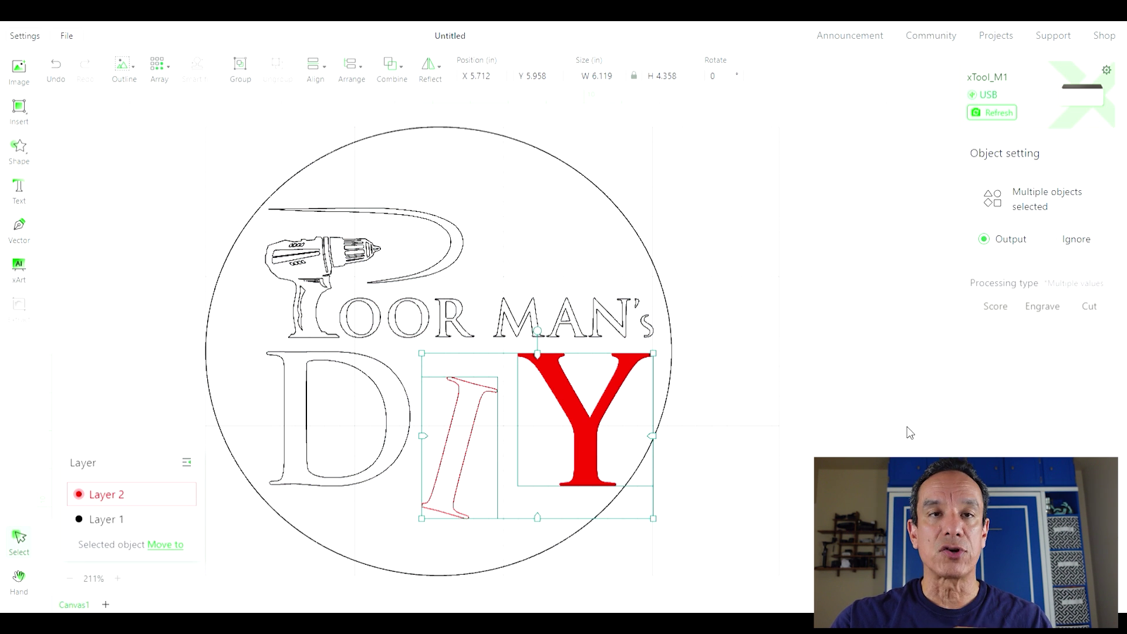
left_click(789, 482)
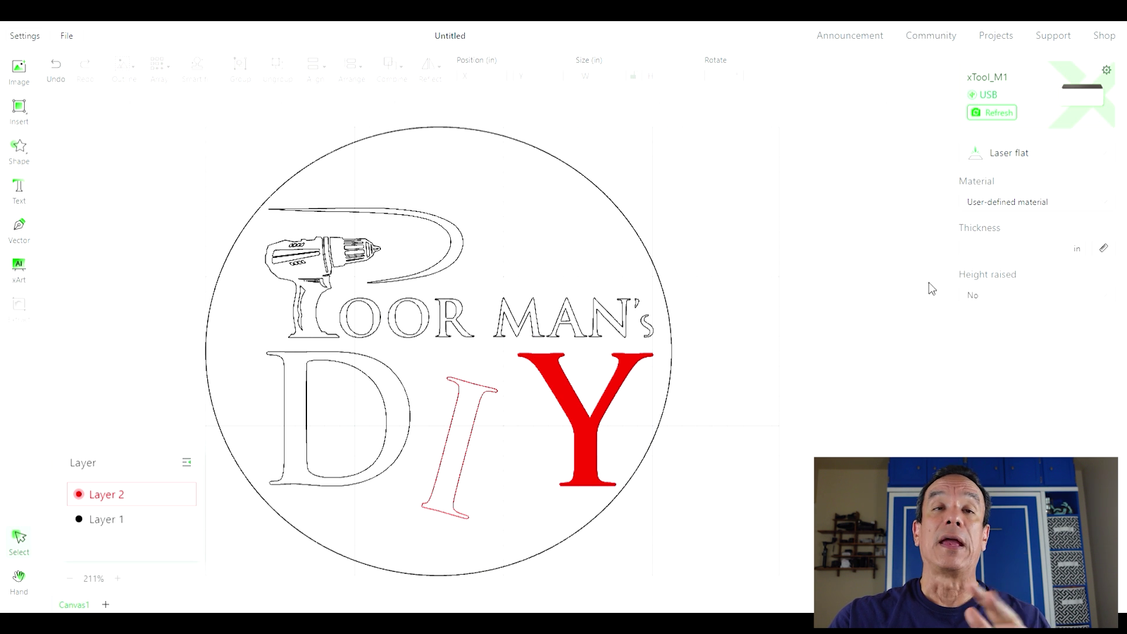